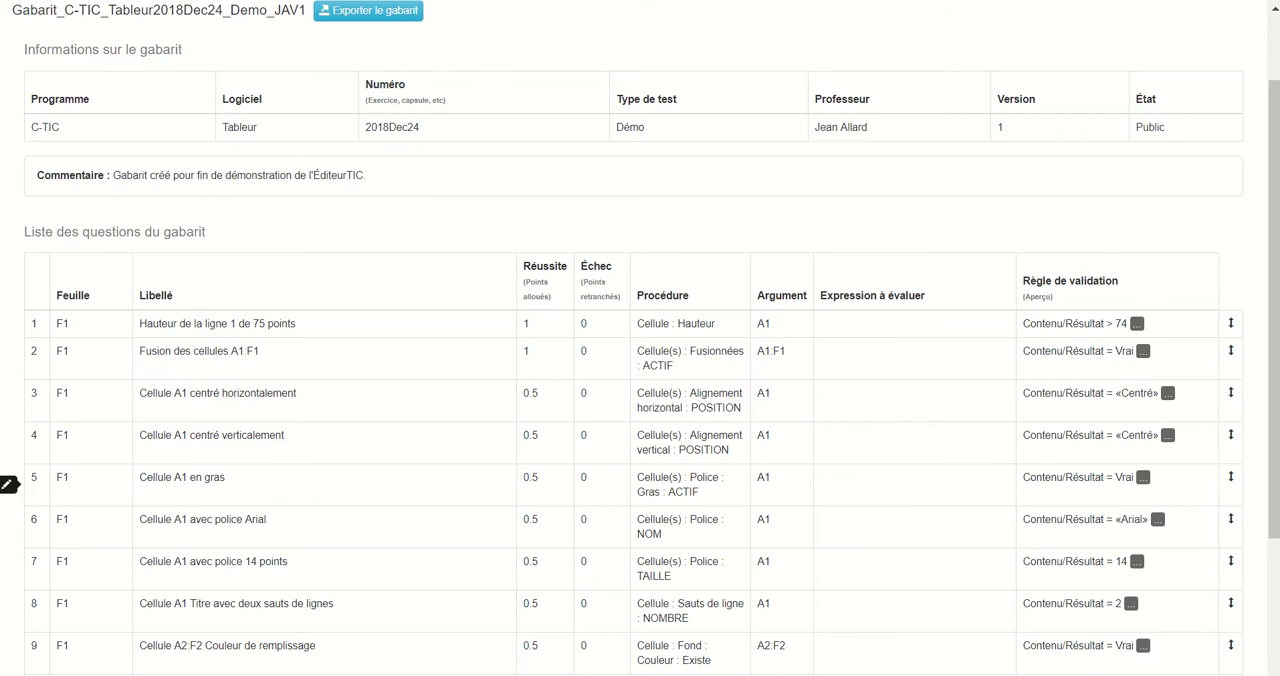
# Set question 12 (Cellule A2:A32 Centré) to validate against the Boolean value Vrai and save it to the template.
pyautogui.scroll(-5, 8, 484)
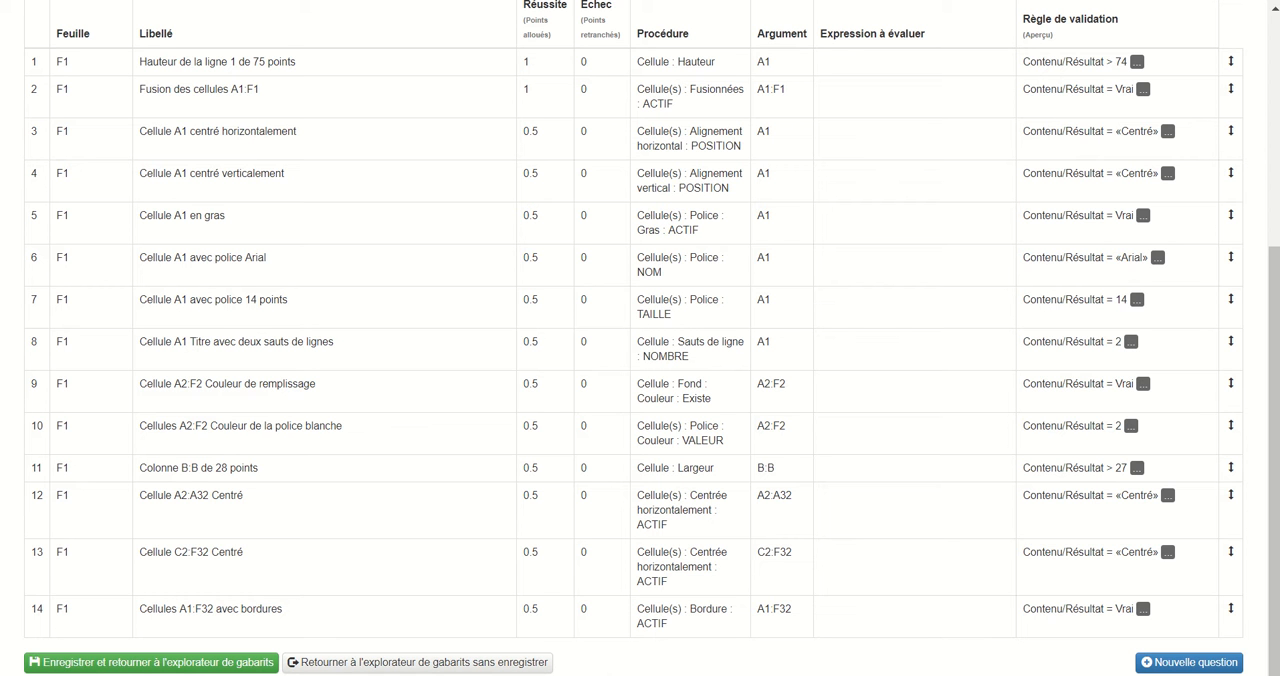
pyautogui.rightClick(222, 492)
pyautogui.click(264, 499)
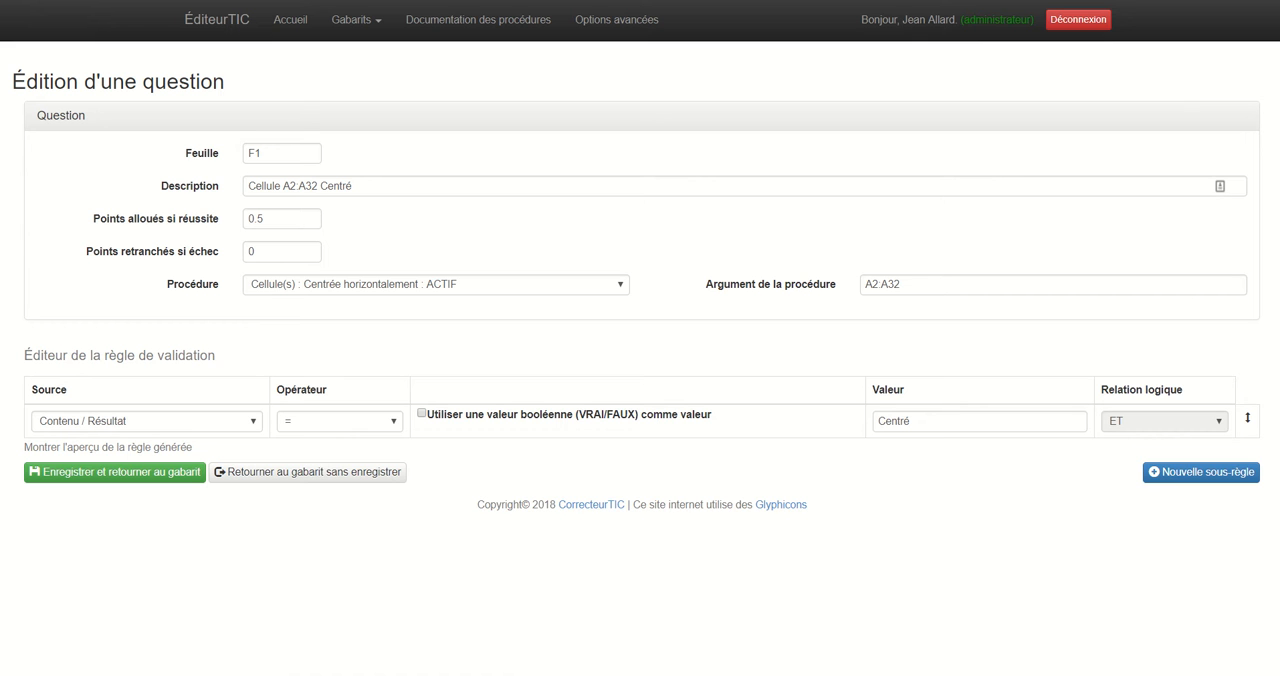
pyautogui.click(436, 285)
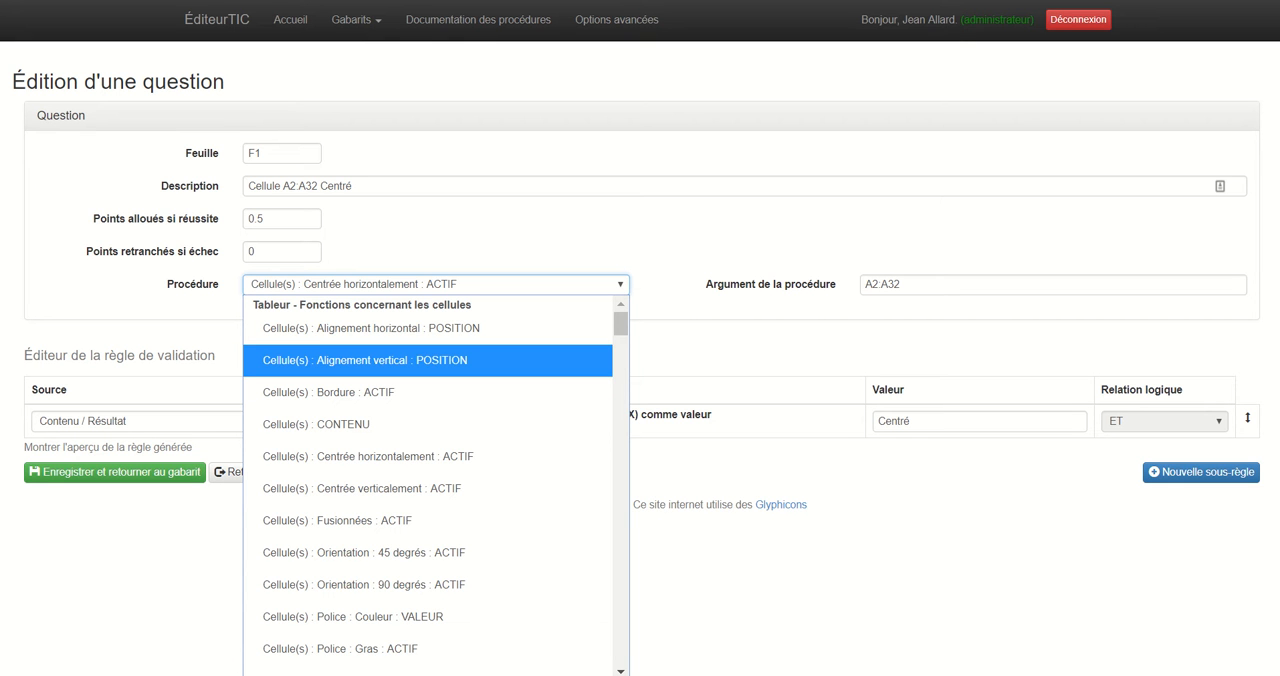
pyautogui.press('Escape')
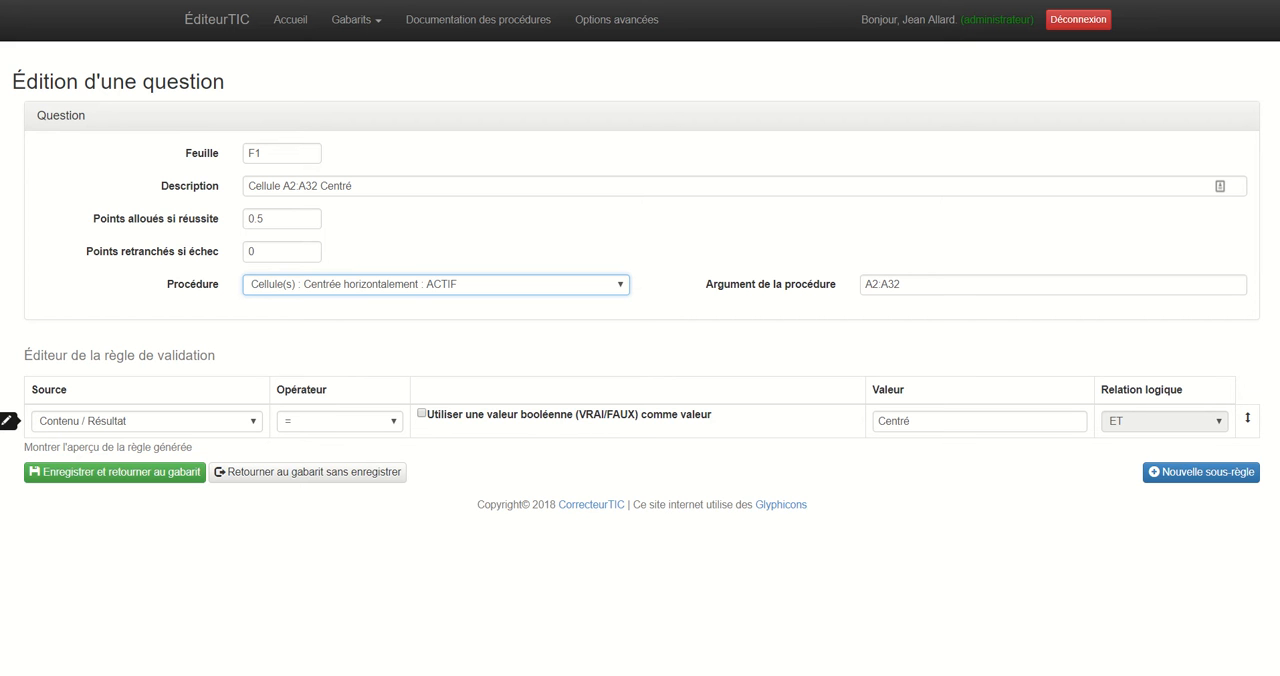
pyautogui.click(422, 413)
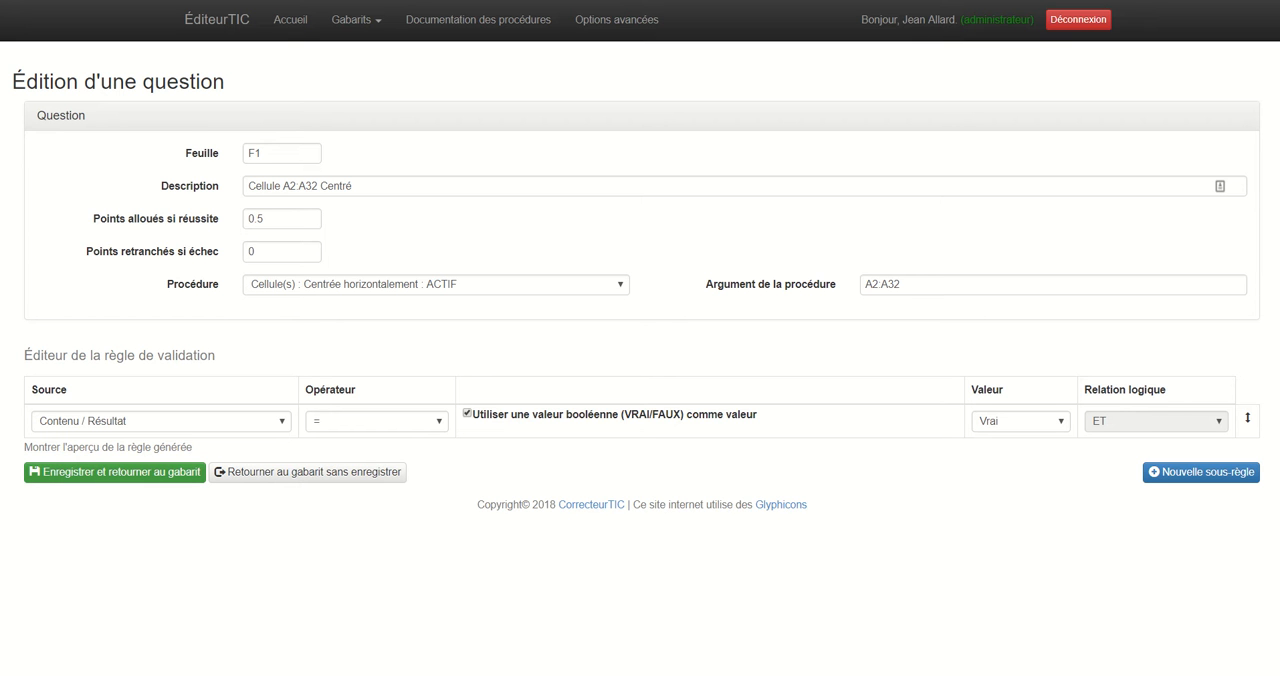
pyautogui.click(115, 471)
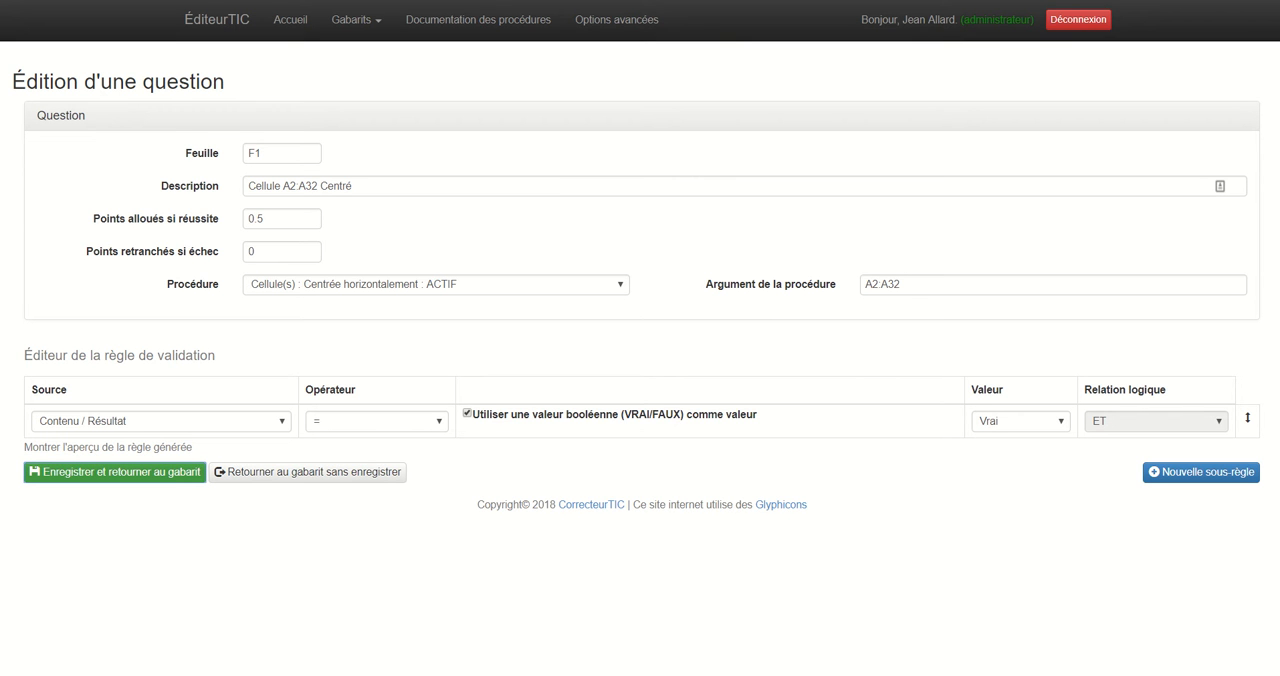
# Set question 13 (Cellule C2:F32 Centré) to validate against the Boolean value Vrai and save it to the template.
pyautogui.scroll(-5, 115, 460)
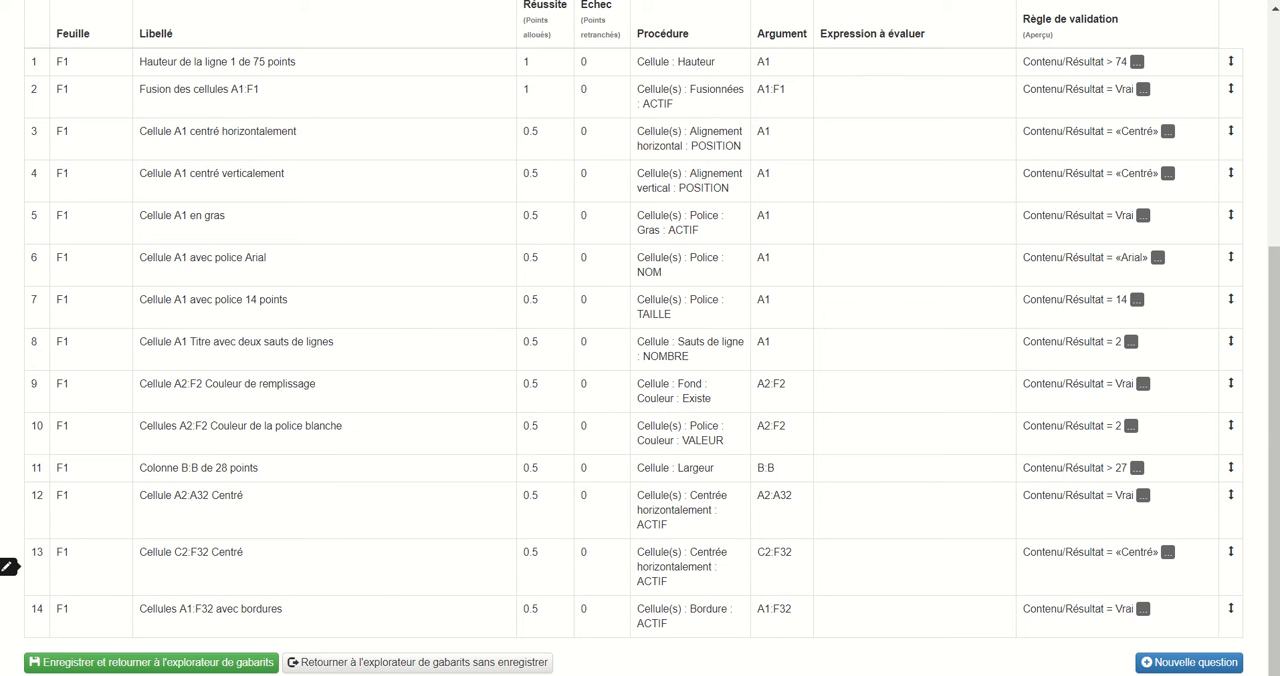
pyautogui.rightClick(660, 560)
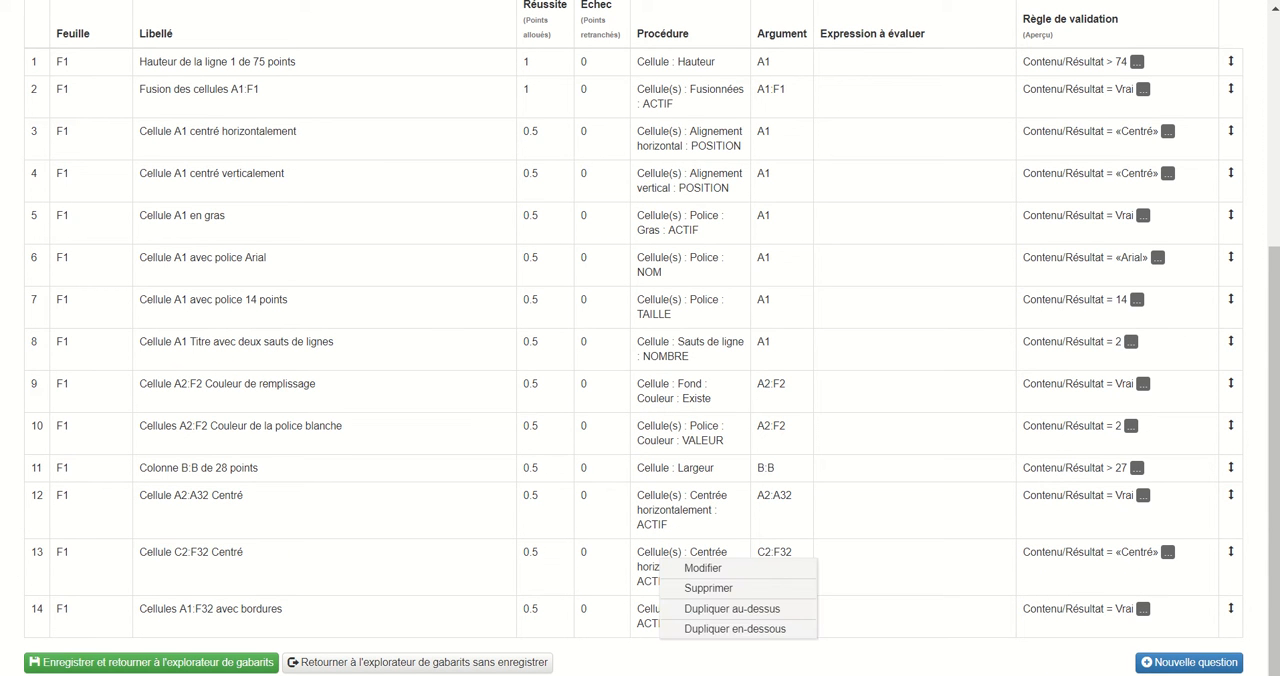
pyautogui.click(702, 567)
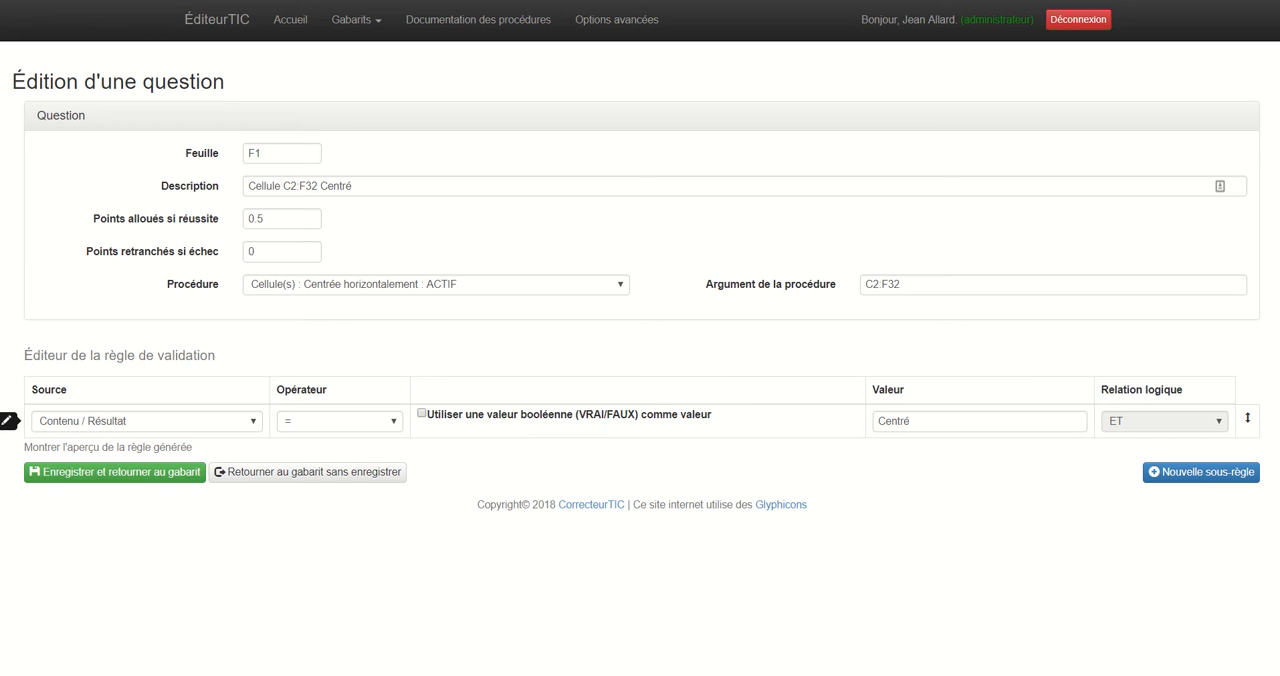
pyautogui.click(422, 413)
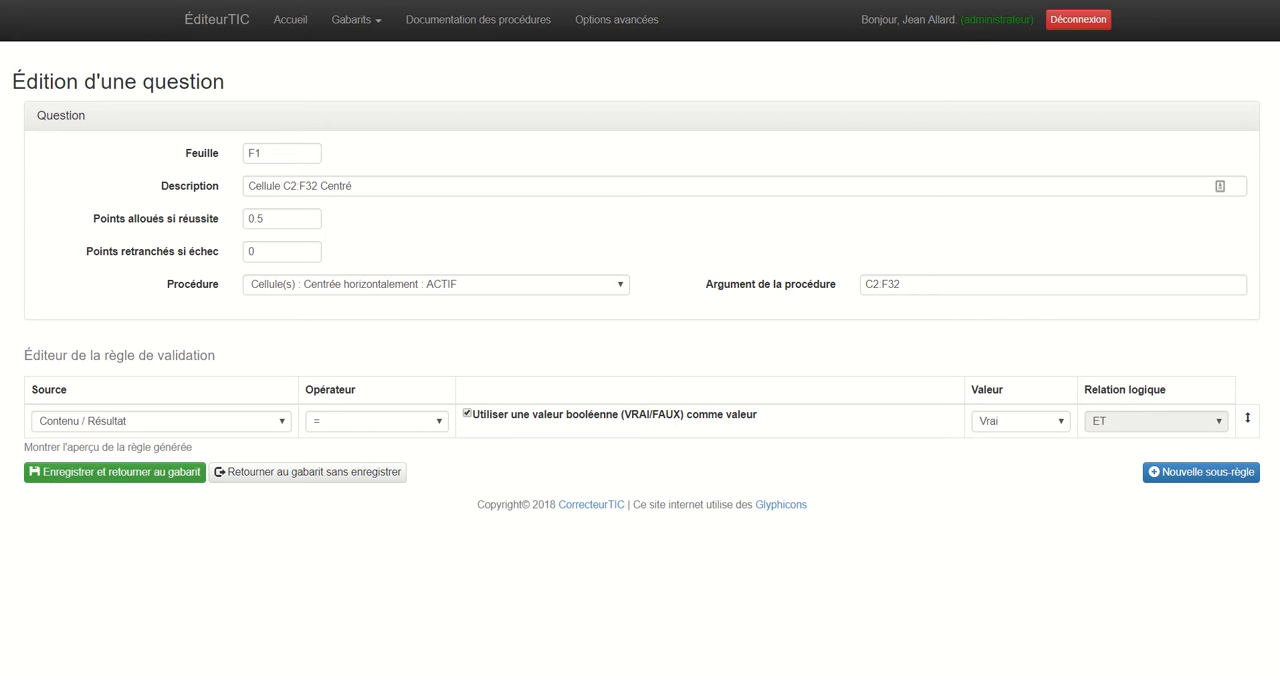
pyautogui.click(115, 472)
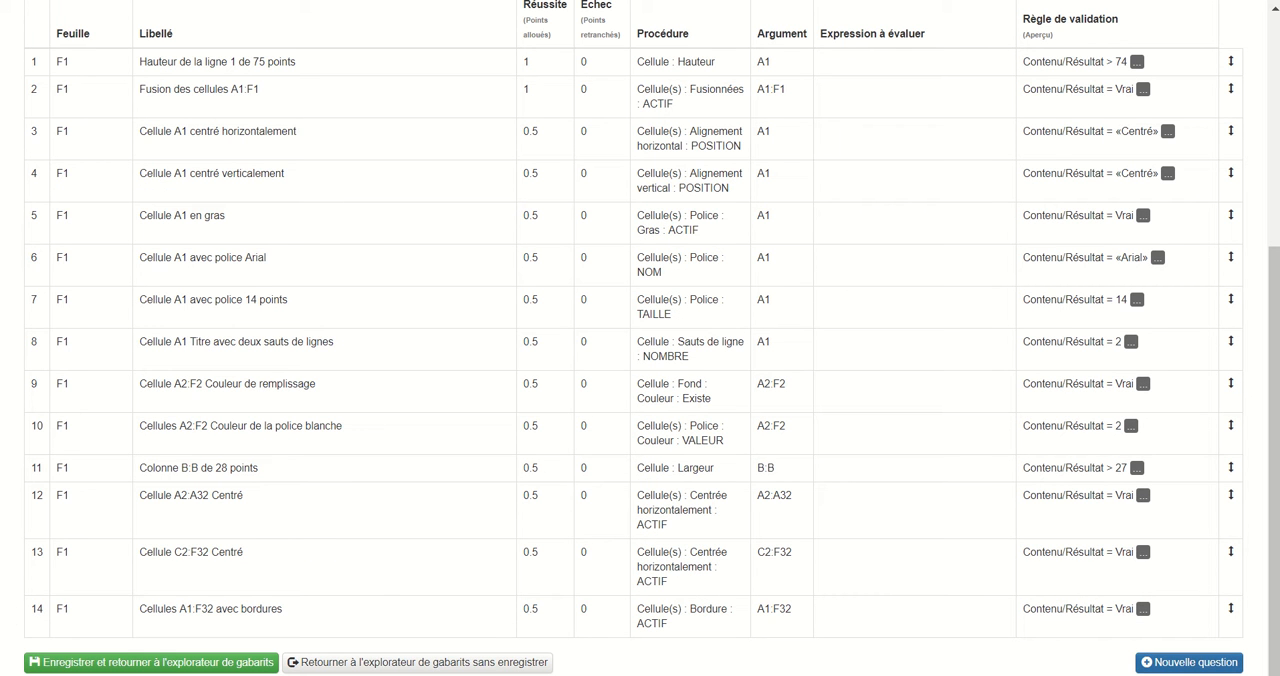
# Add a new question at the end of the template's question list and open it for editing.
pyautogui.click(1189, 662)
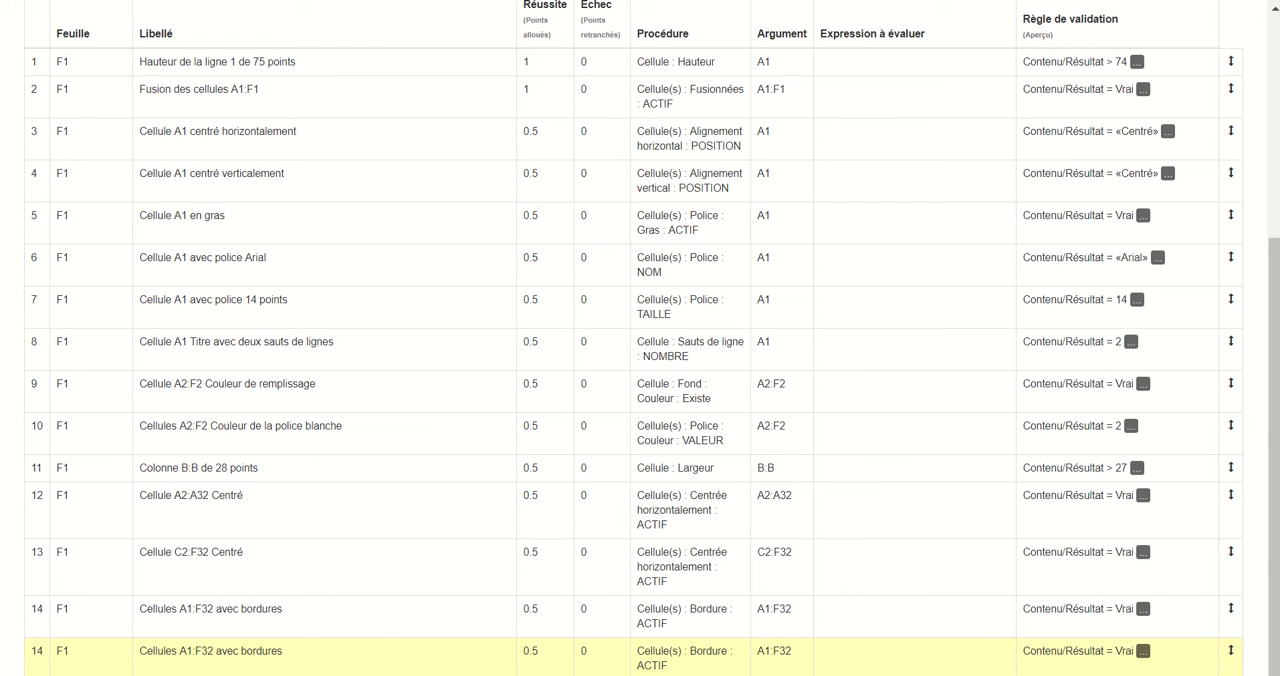
pyautogui.rightClick(261, 651)
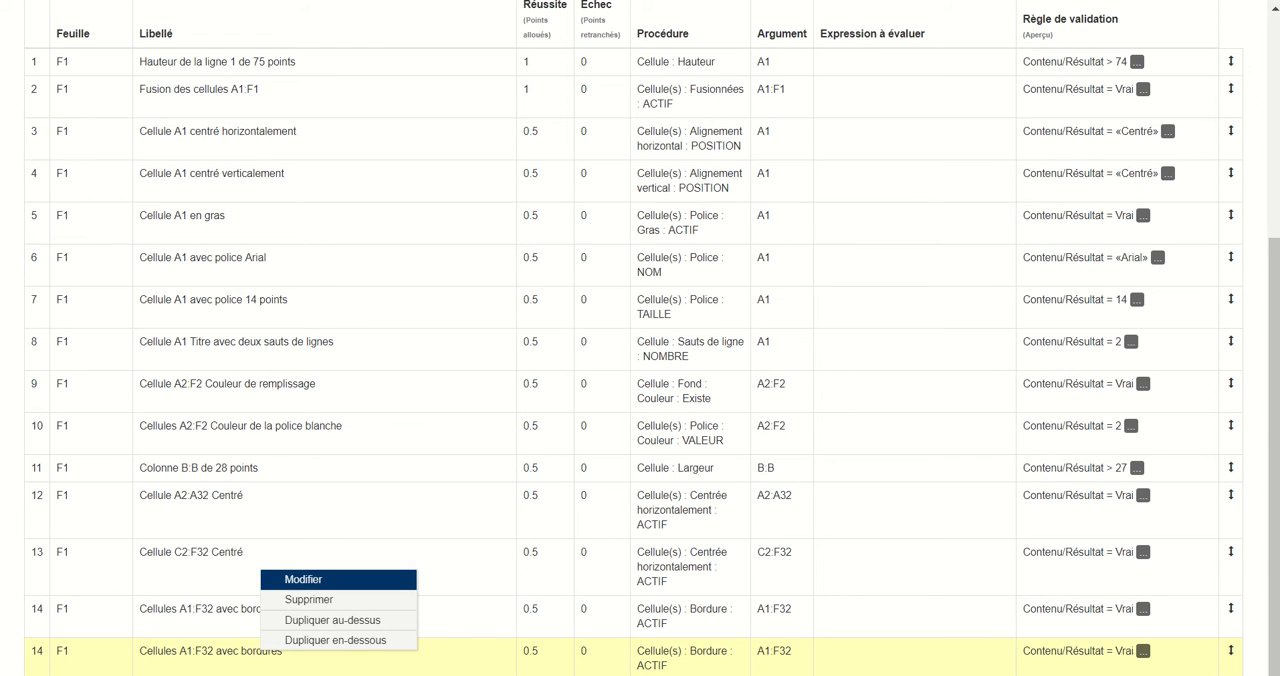
pyautogui.click(330, 582)
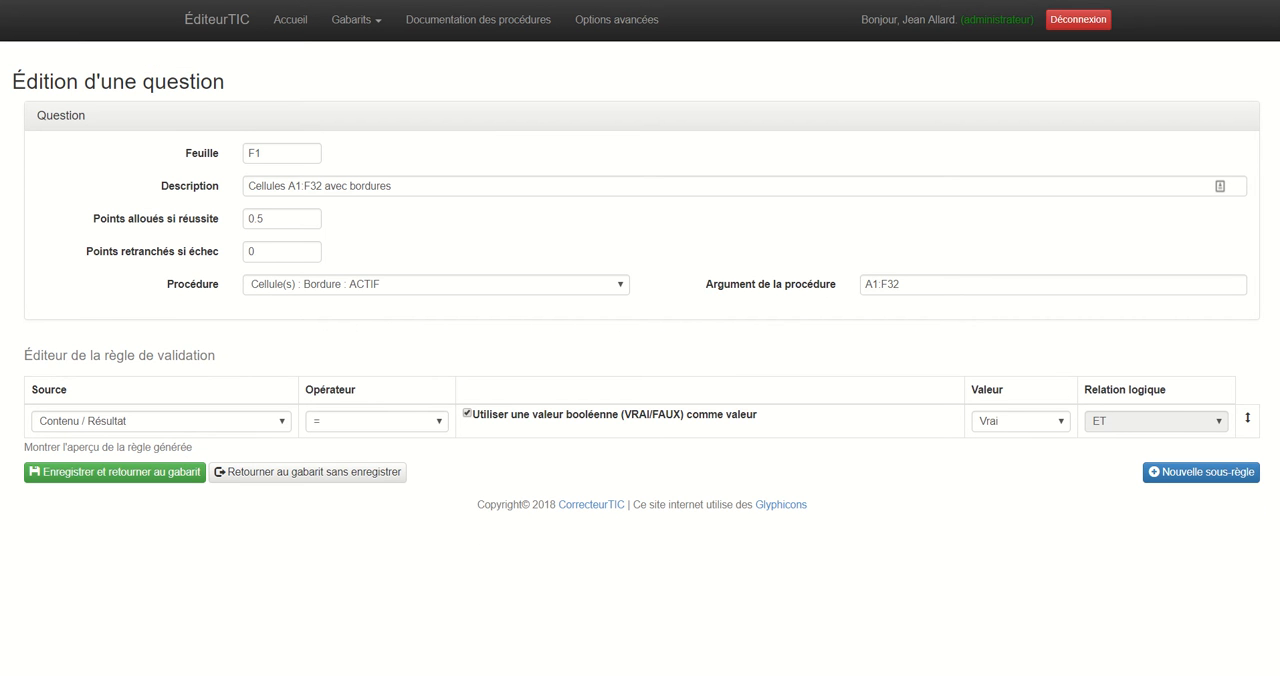
# Switch to the Excel workbook to check the instructions and the formula in F3, and return to the question editor.
pyautogui.hotkey('alt', 'Tab')
pyautogui.hotkey('alt', 'Tab')
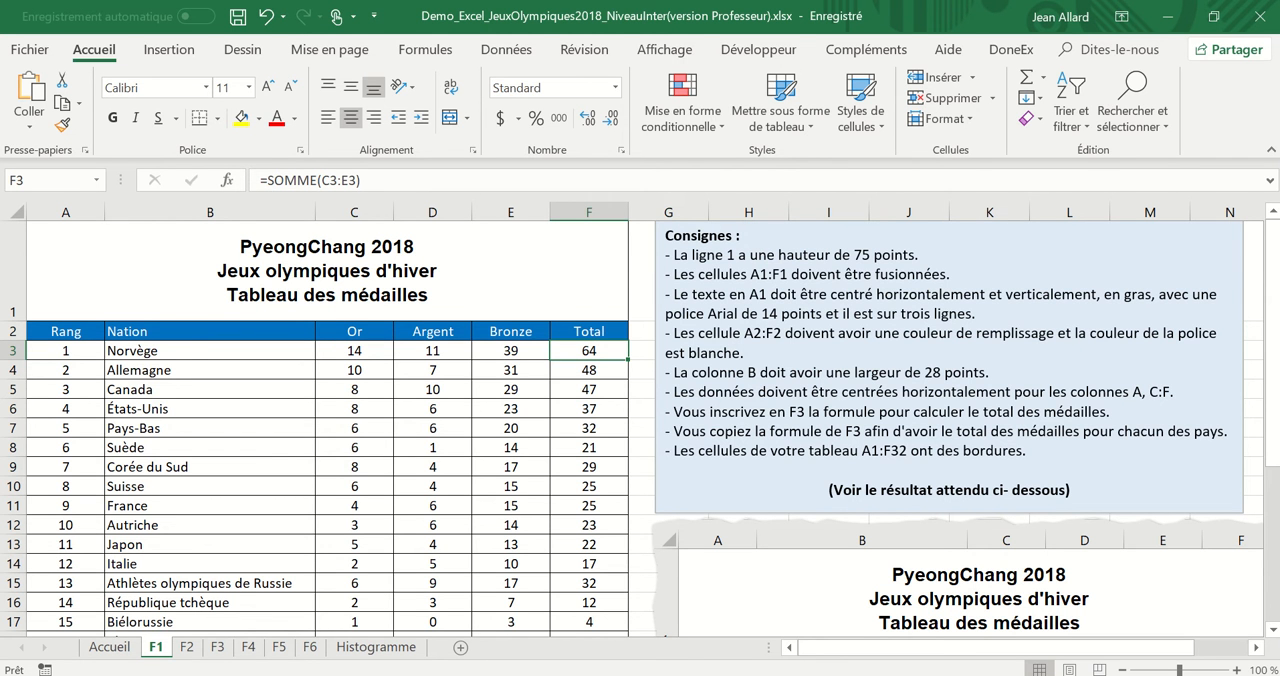
pyautogui.hotkey('alt', 'Tab')
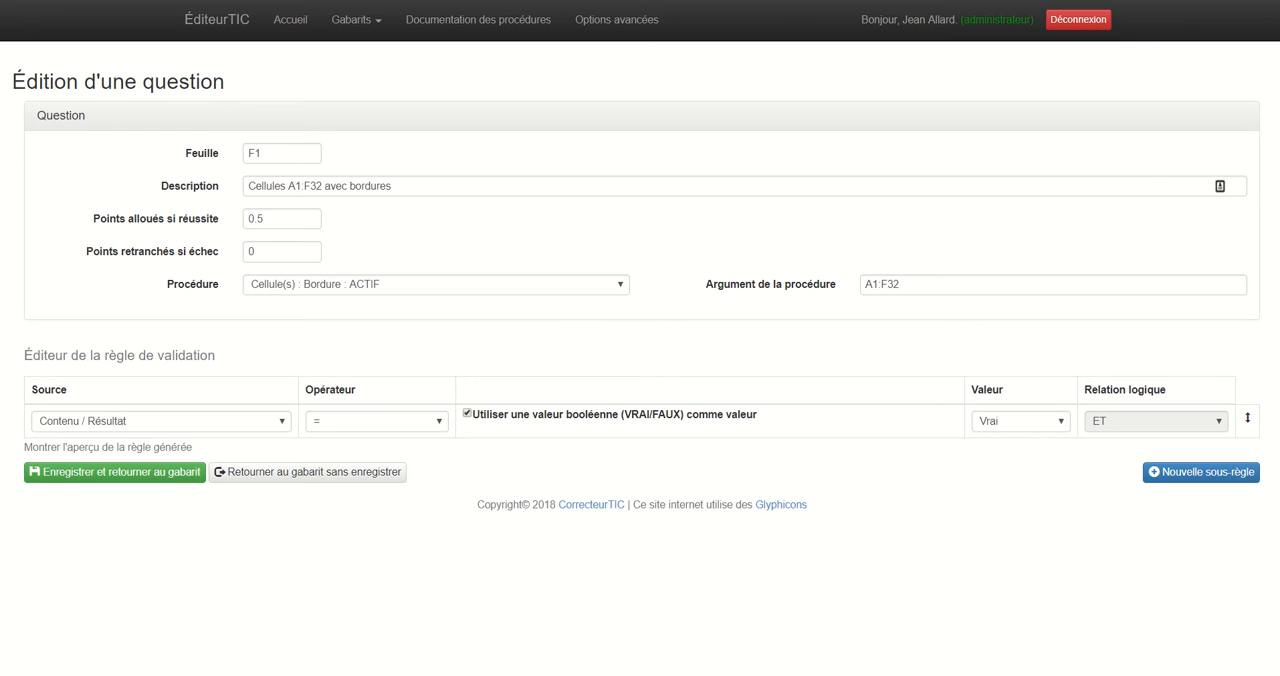
# Describe the new question as "Cellule F3 bon résultat" and award 1 point for success.
pyautogui.moveTo(247, 186); pyautogui.dragTo(393, 186)
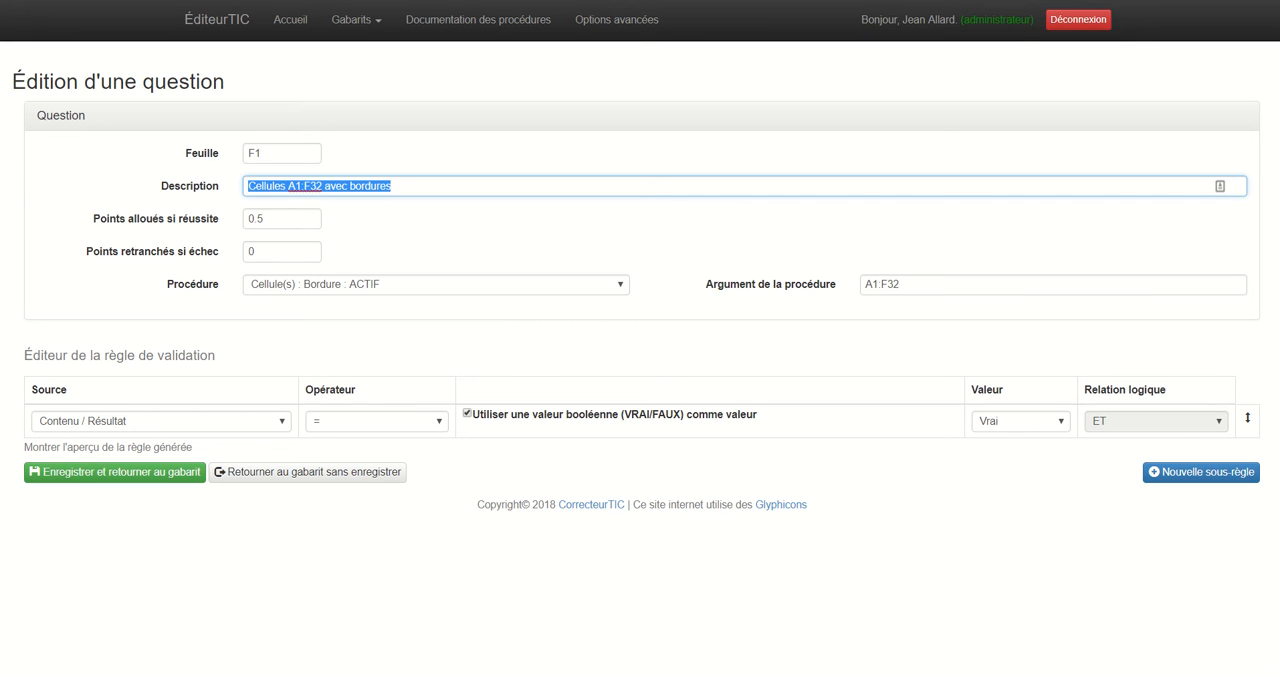
pyautogui.write('Cellule')
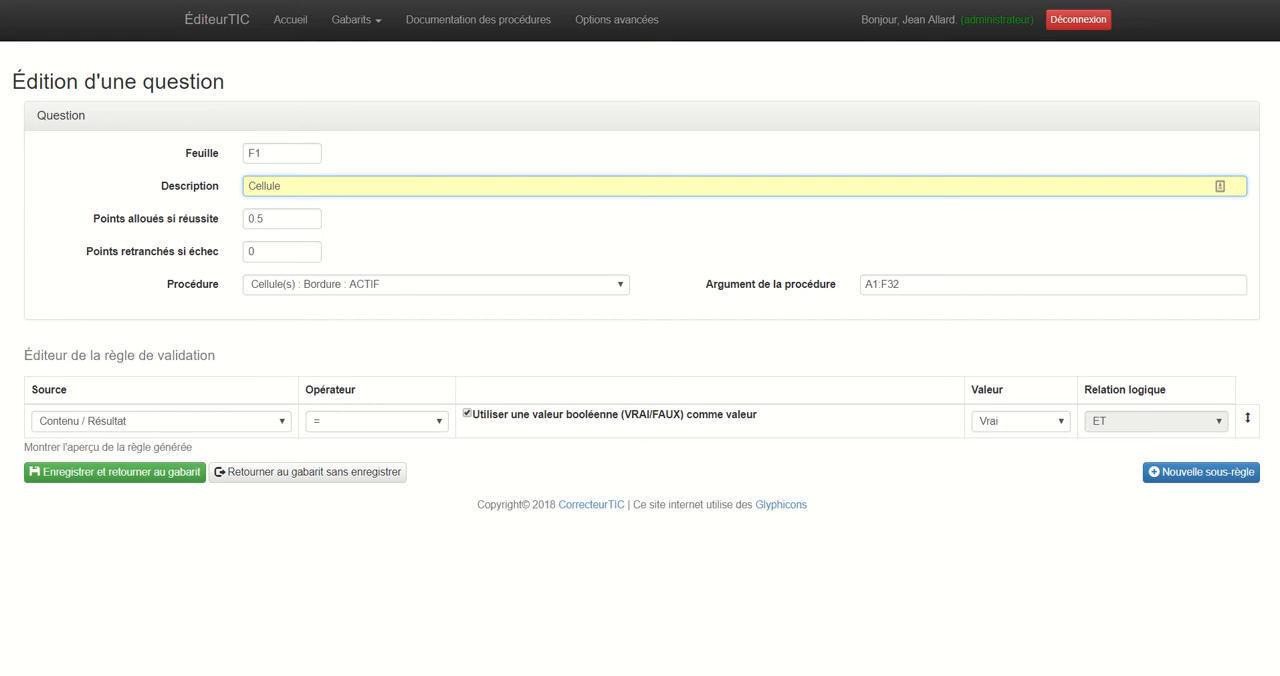
pyautogui.write(' F3 bon résultat')
pyautogui.press('Tab')
pyautogui.write('1')
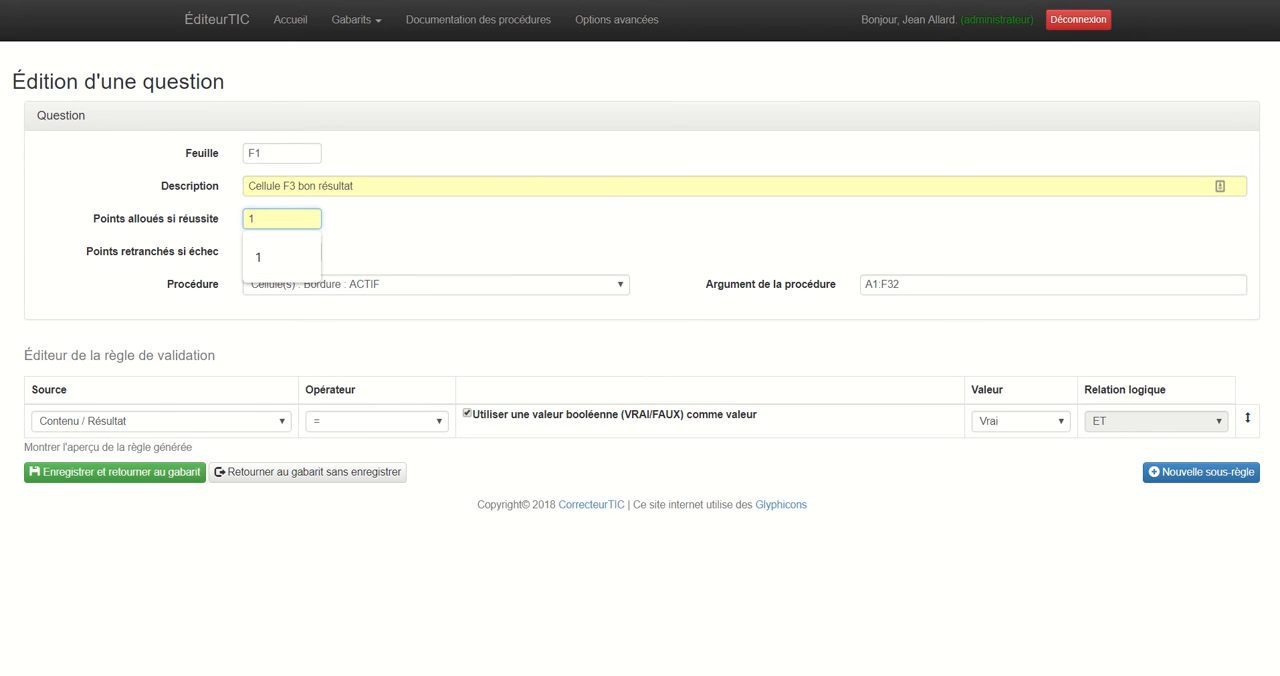
# Set the question's procedure argument to F3 and its procedure to Cellule : Formule.
pyautogui.click(900, 285)
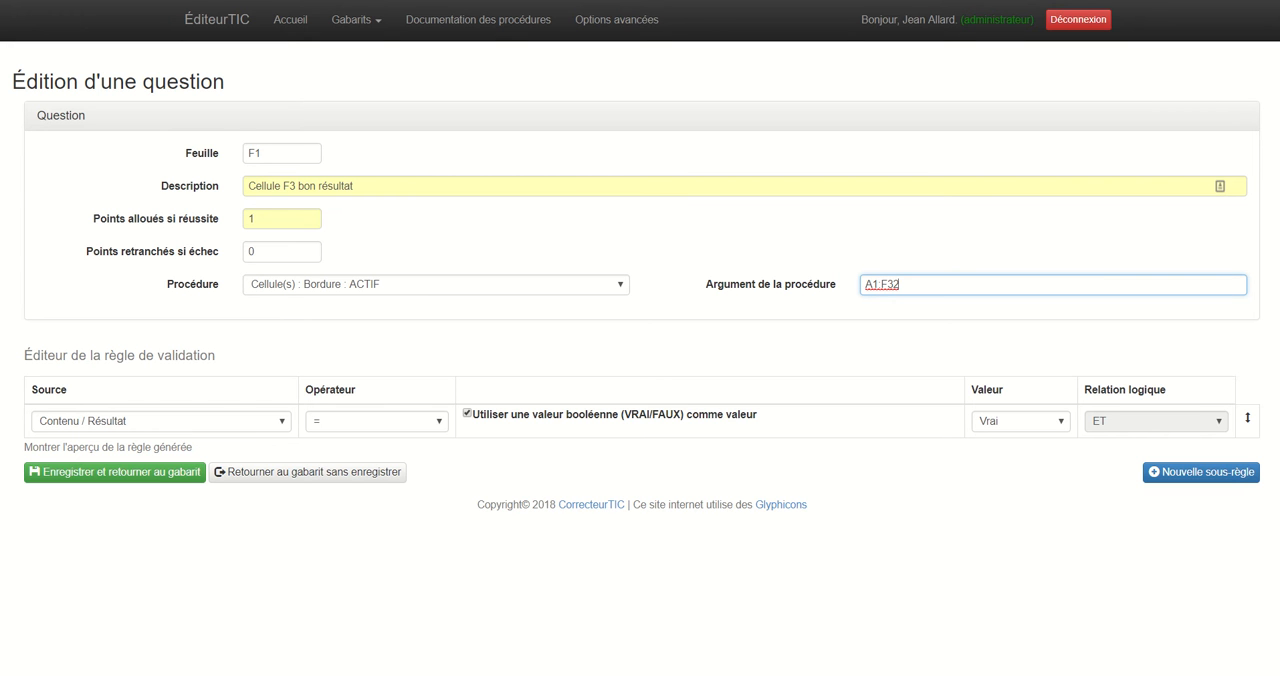
pyautogui.moveTo(900, 285); pyautogui.dragTo(864, 285)
pyautogui.write('F3')
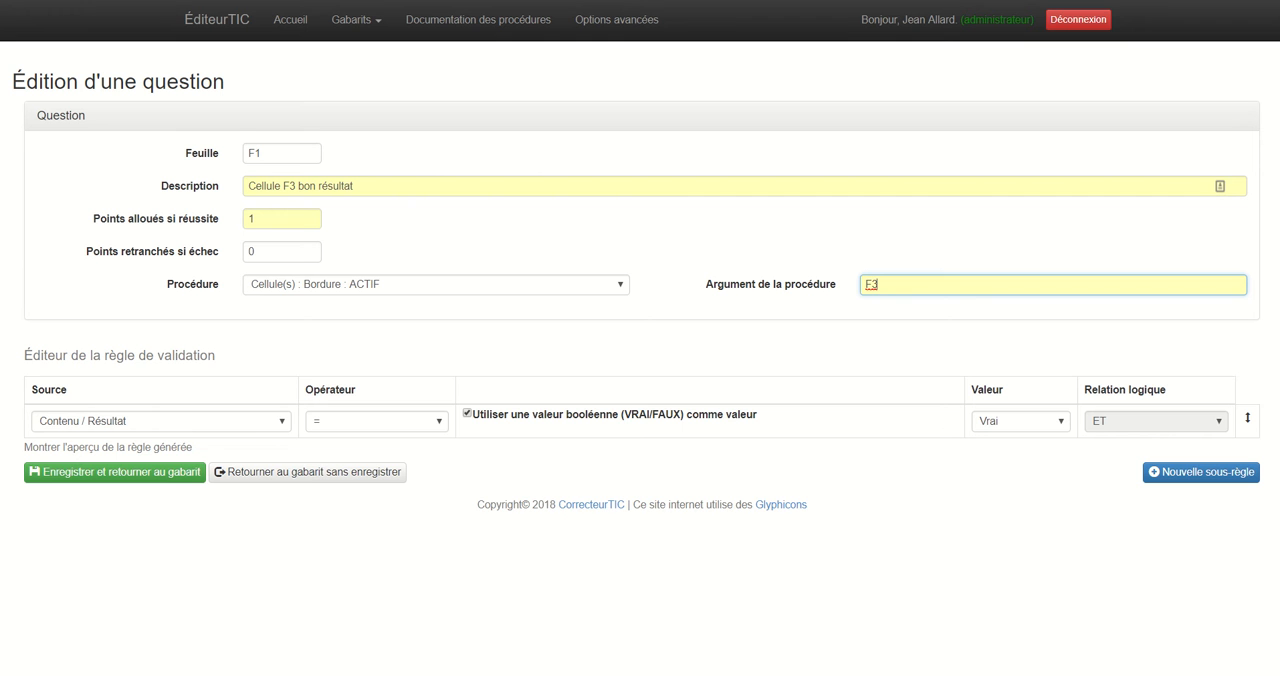
pyautogui.click(436, 285)
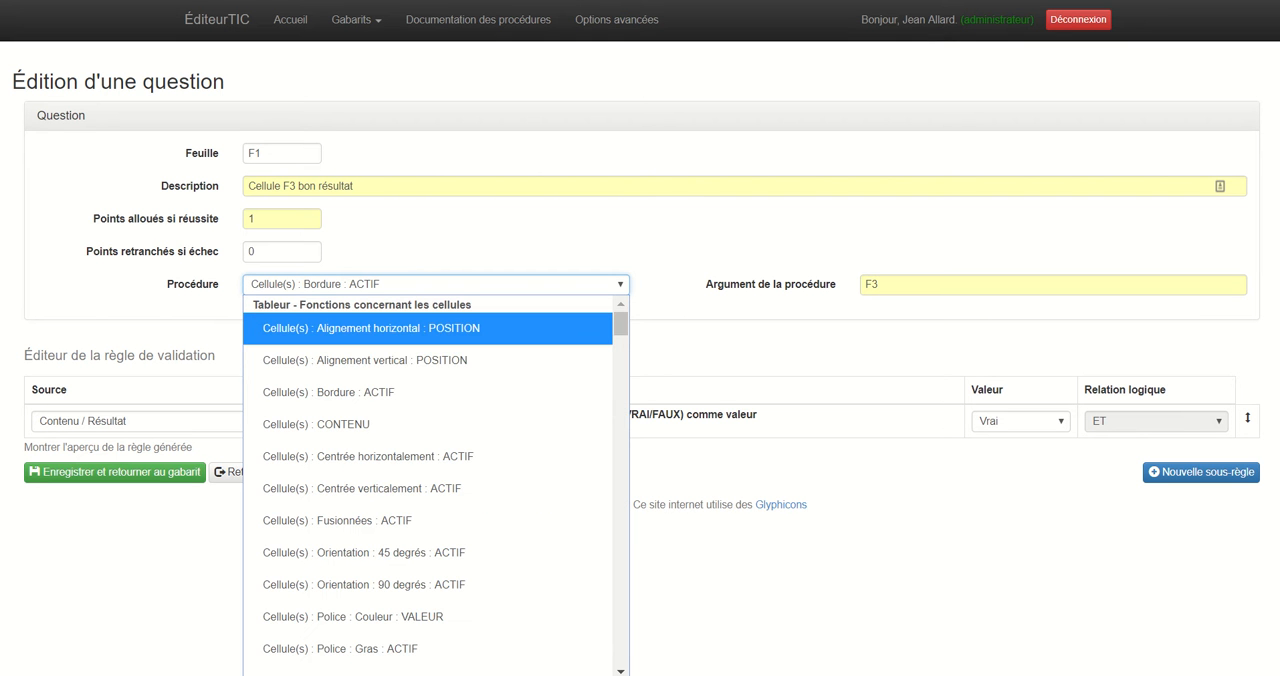
pyautogui.scroll(-3, 436, 480)
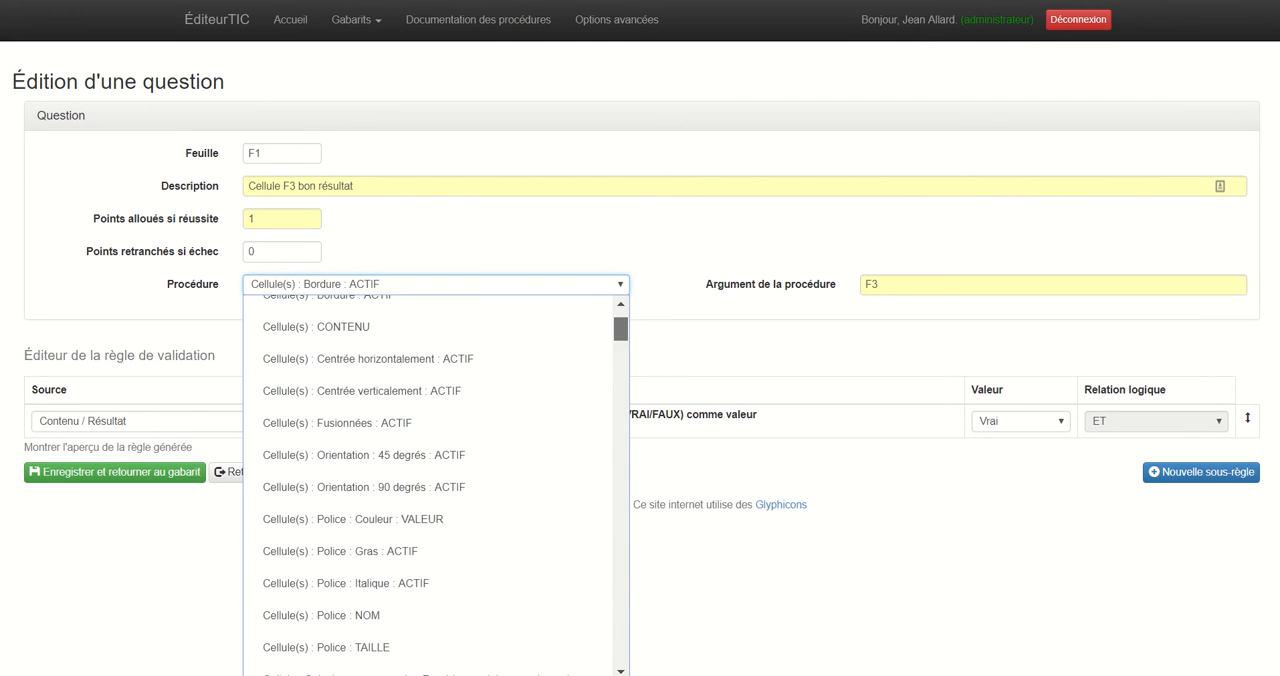
pyautogui.scroll(-3, 436, 480)
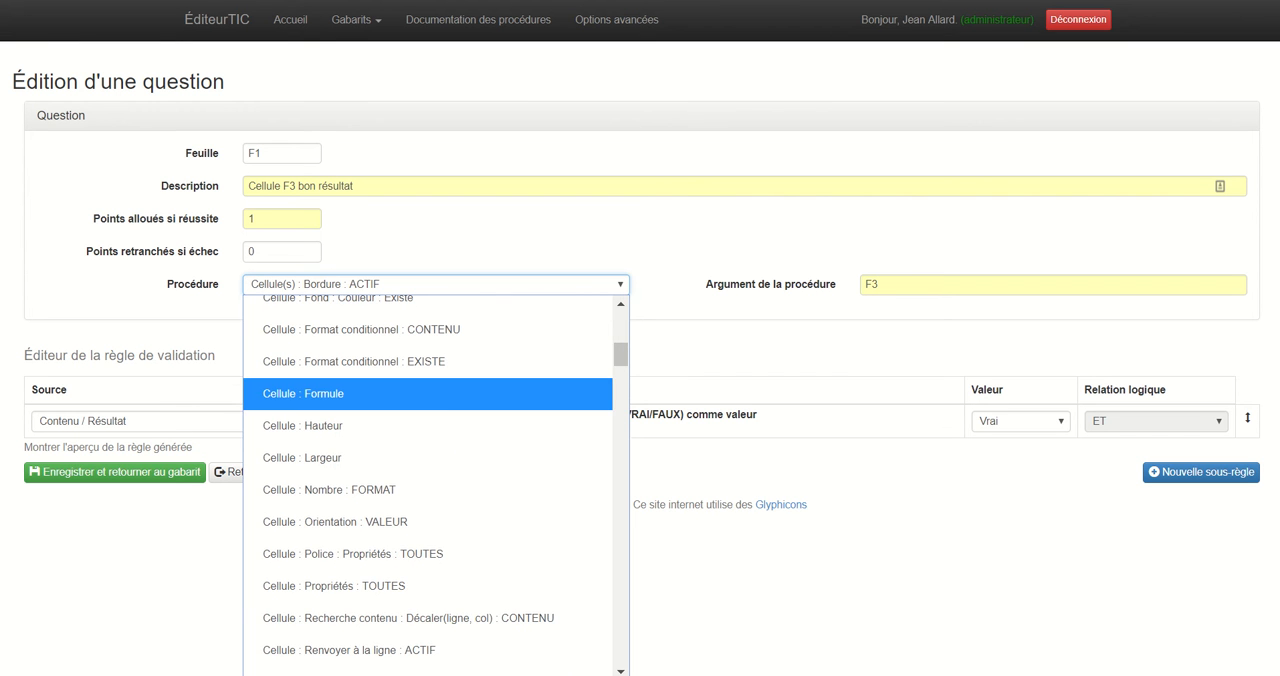
pyautogui.click(330, 393)
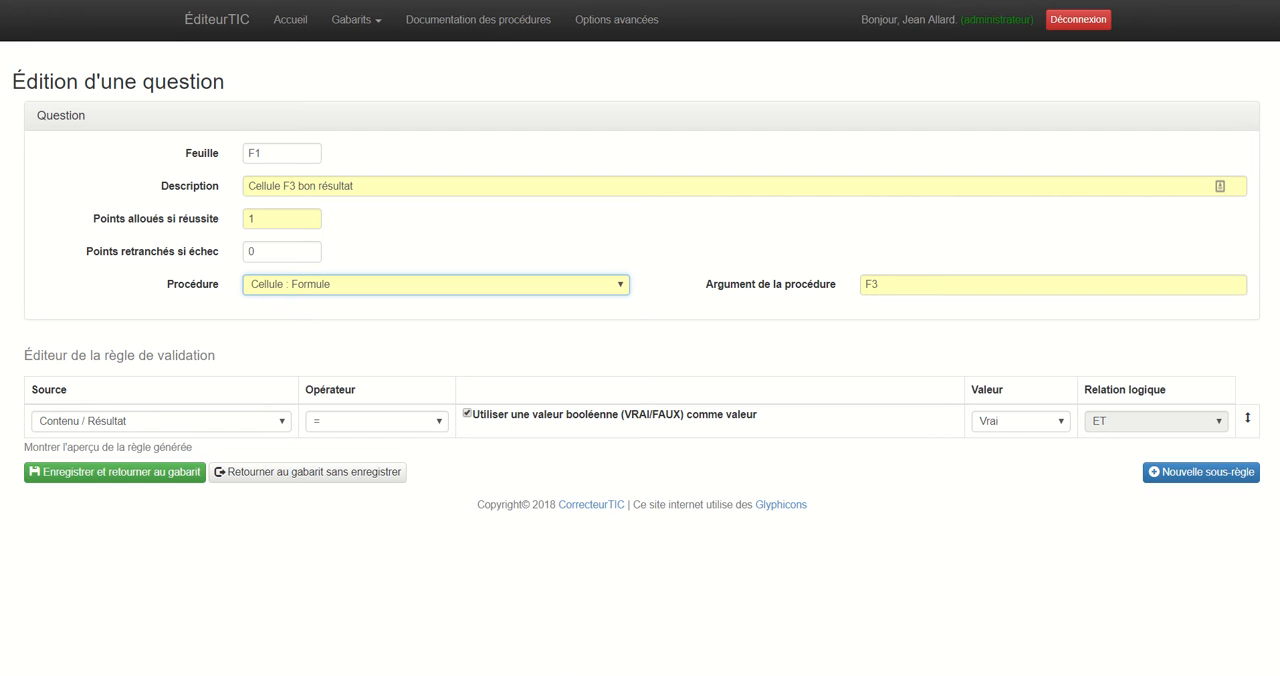
# Make the validation rule use the operator contient with the non-Boolean value SUM.
pyautogui.click(377, 421)
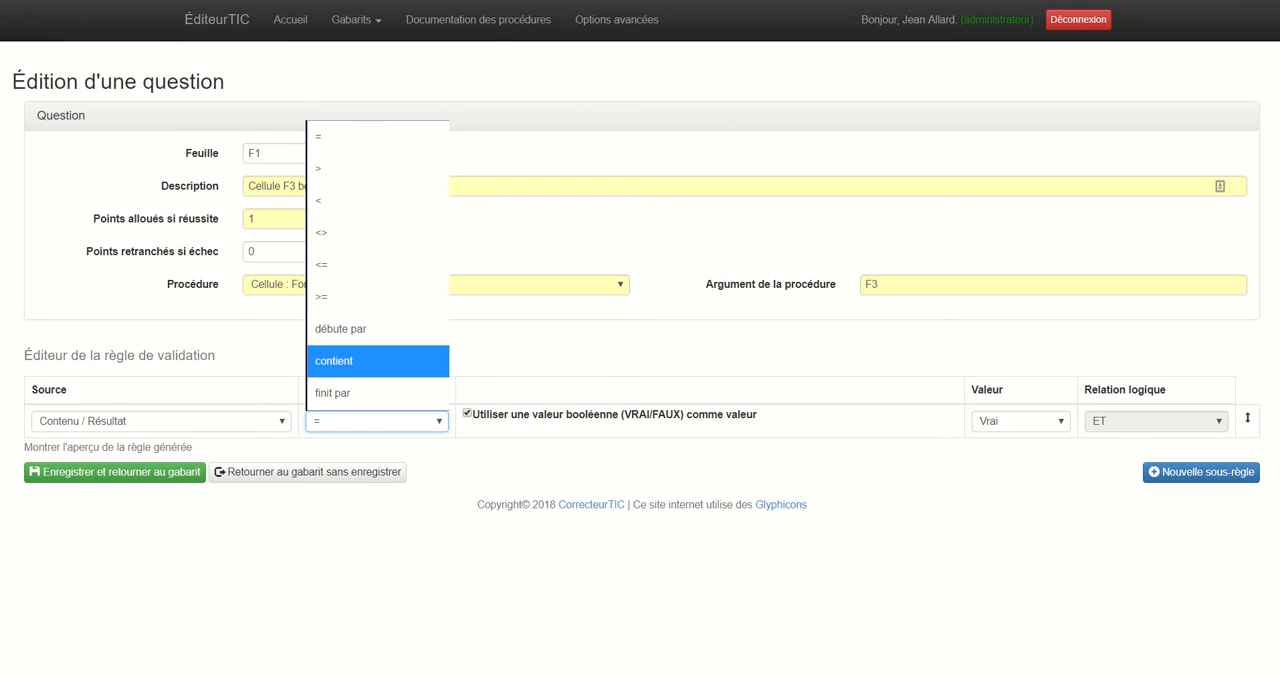
pyautogui.click(350, 361)
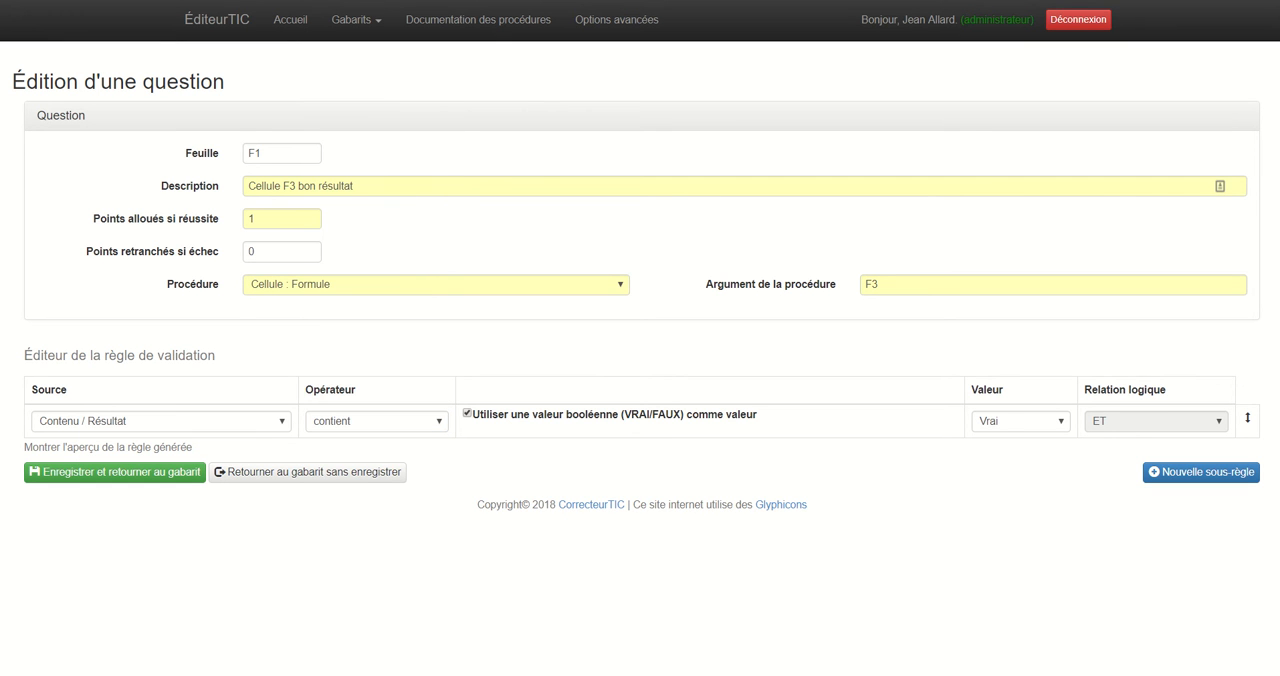
pyautogui.click(467, 413)
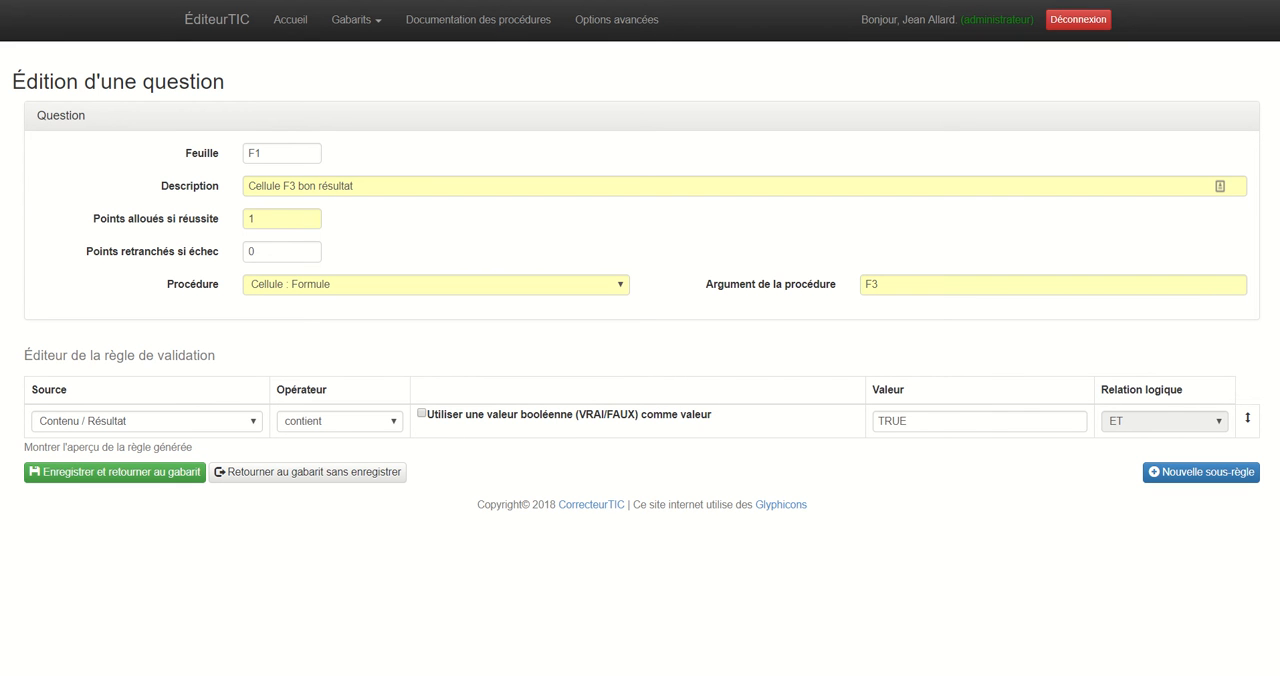
pyautogui.doubleClick(892, 421)
pyautogui.rightClick(848, 424)
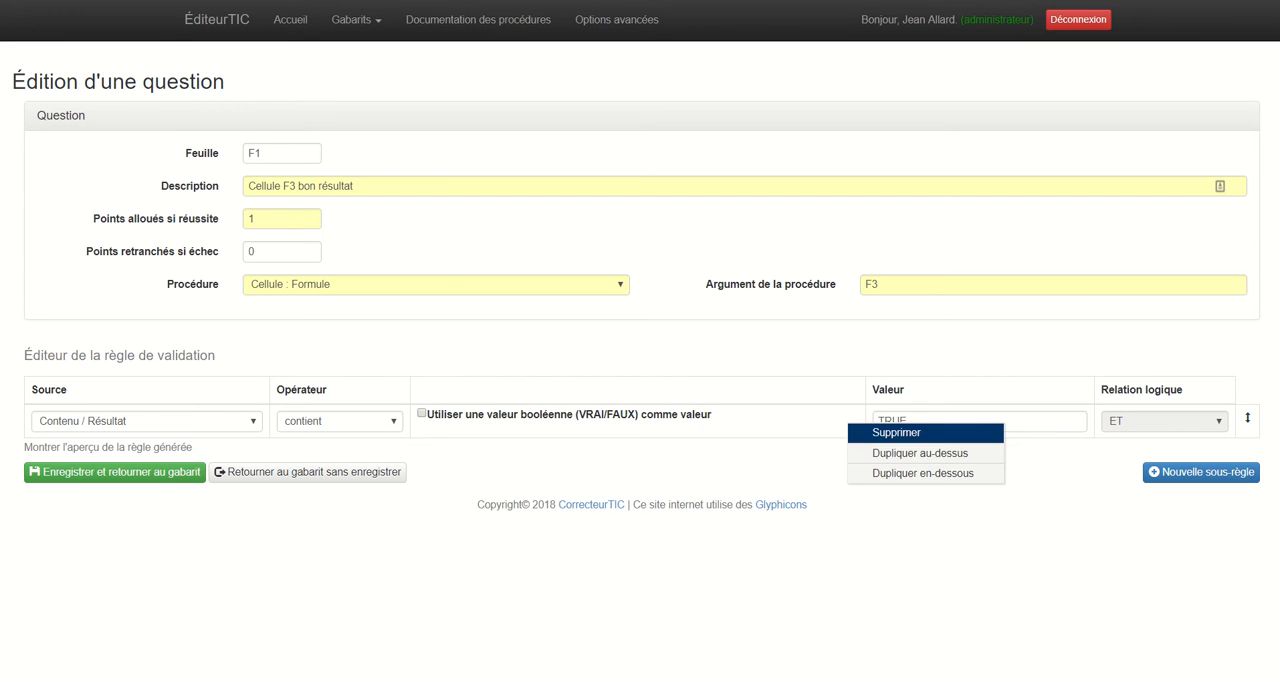
pyautogui.click(914, 419)
pyautogui.moveTo(909, 421); pyautogui.dragTo(875, 421)
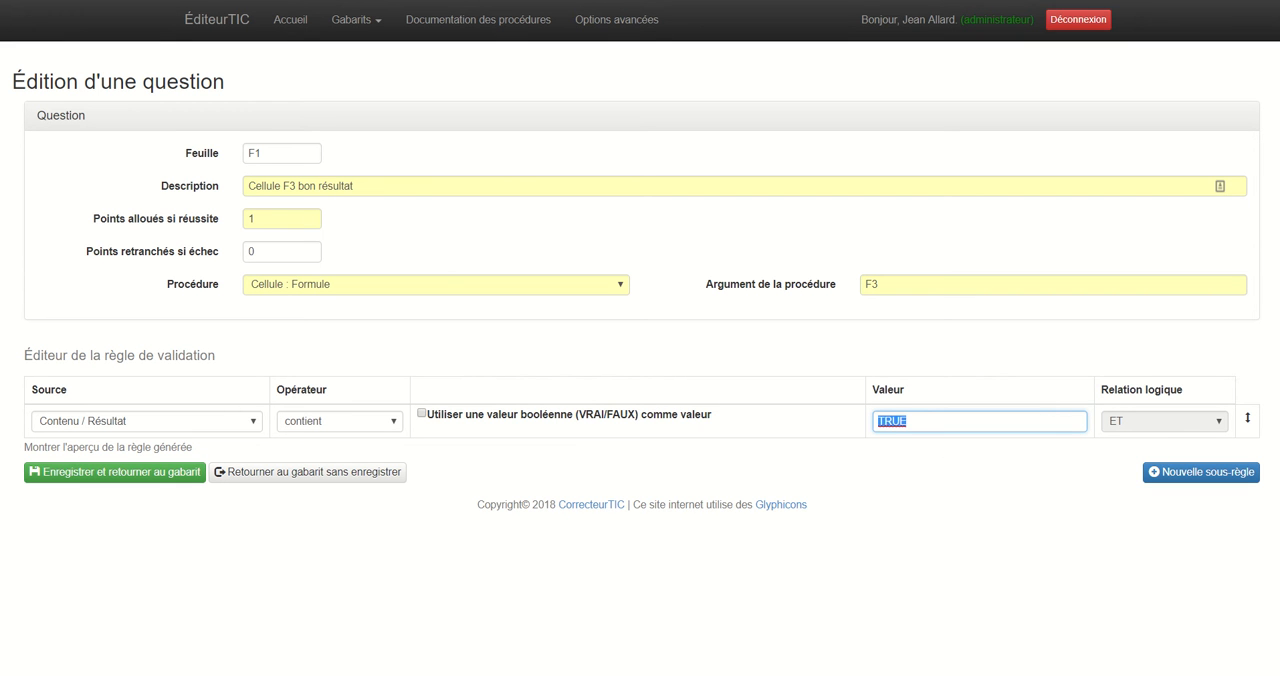
pyautogui.write('SUM')
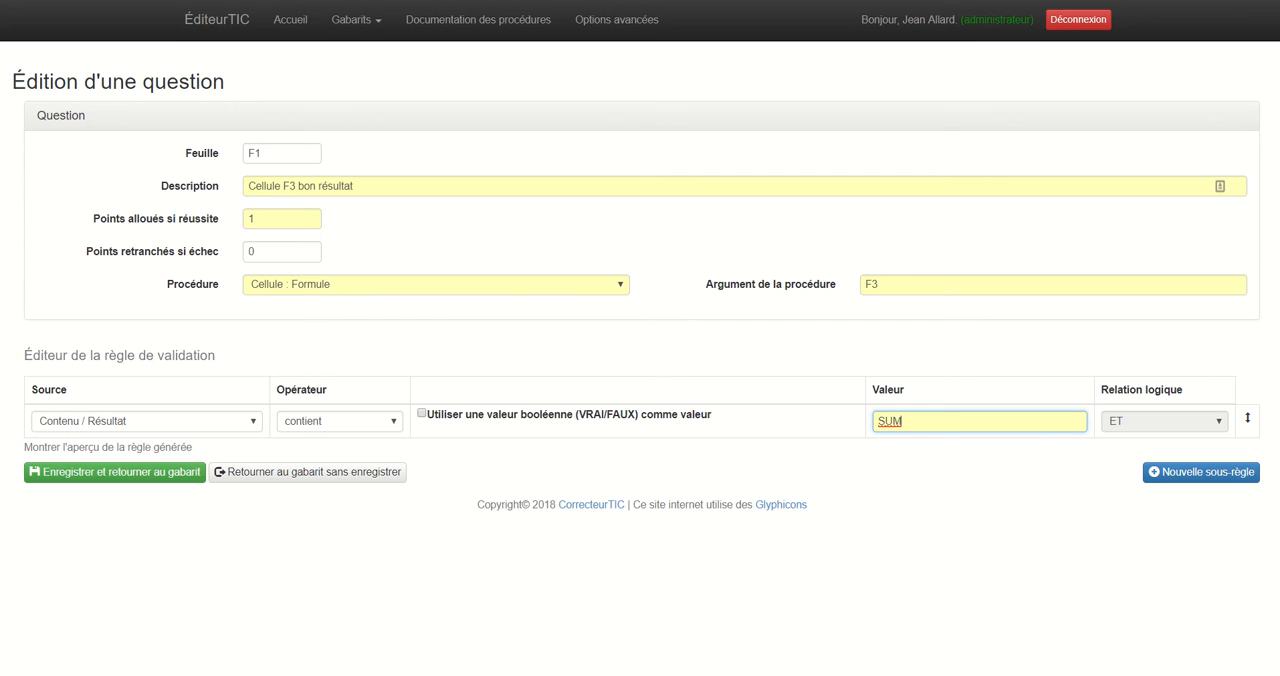
# Change the question's description to "Cellule F3 Bonne formule SOMME" and save it to the template.
pyautogui.moveTo(355, 186); pyautogui.dragTo(298, 186)
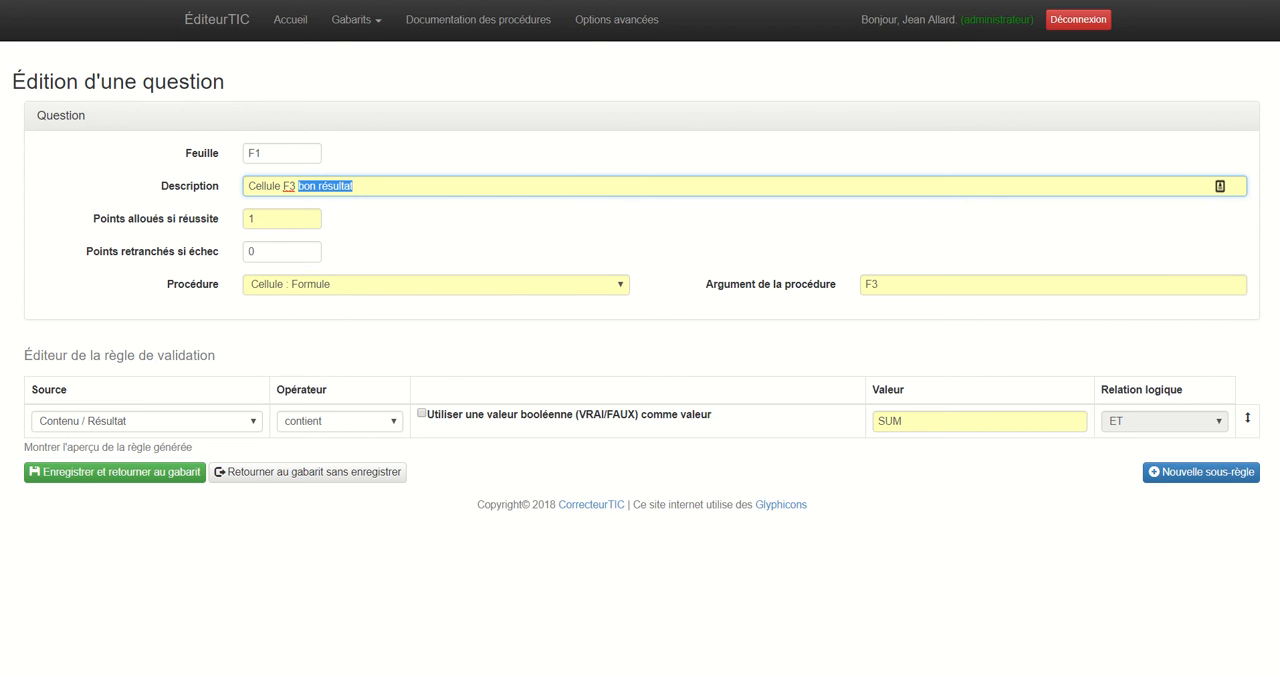
pyautogui.write('Bonne')
pyautogui.write(' formule')
pyautogui.write(' SC')
pyautogui.write('MME')
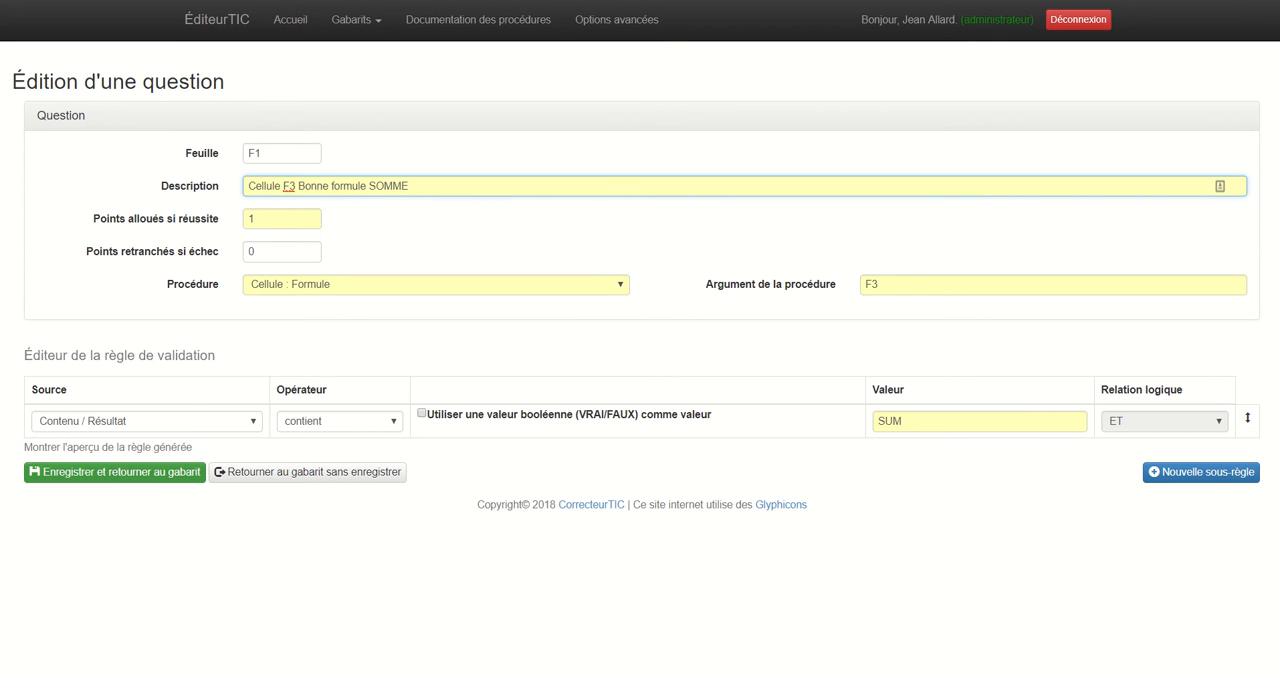
pyautogui.click(115, 471)
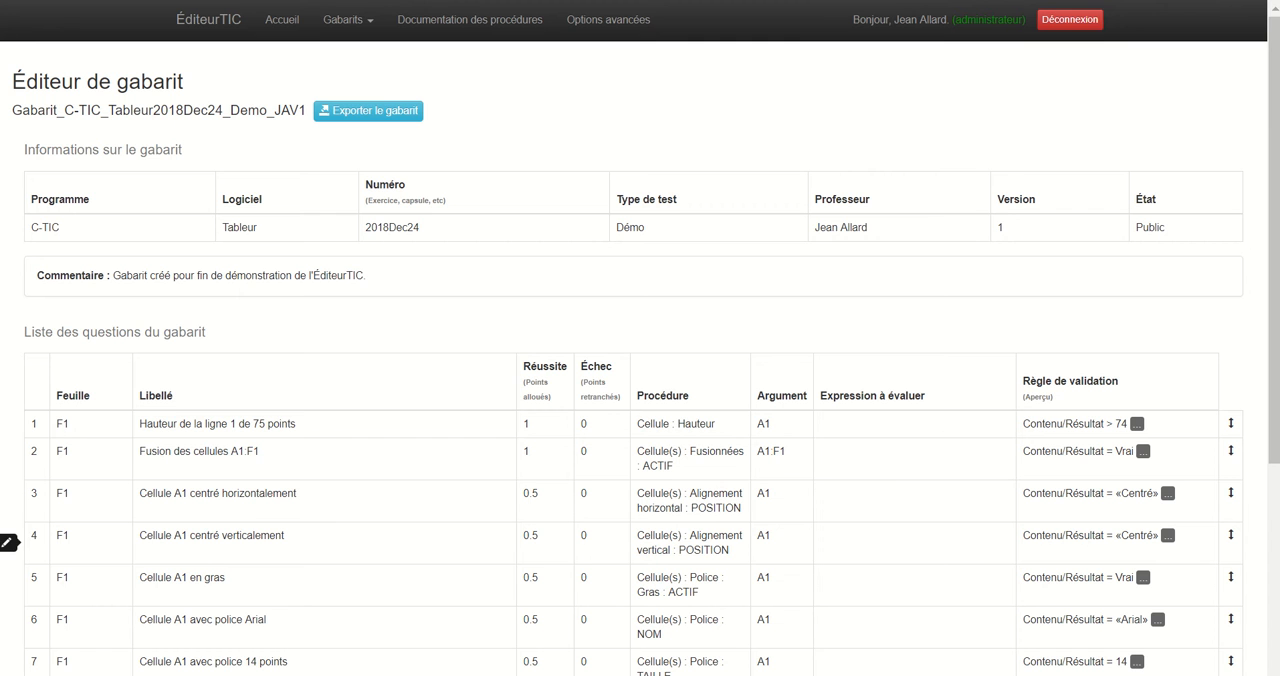
# Duplicate the question "Cellule F3 Bonne formule SOMME" below itself and open the copy for editing.
pyautogui.scroll(-5, 8, 542)
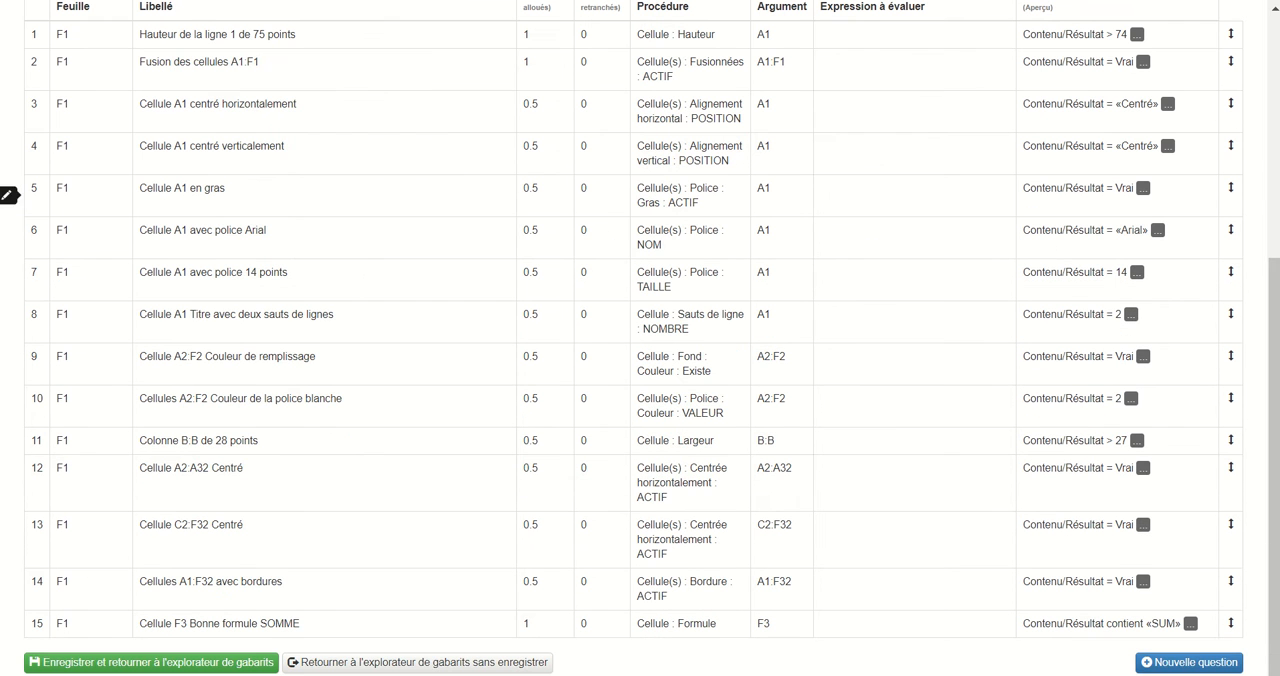
pyautogui.click(1189, 662)
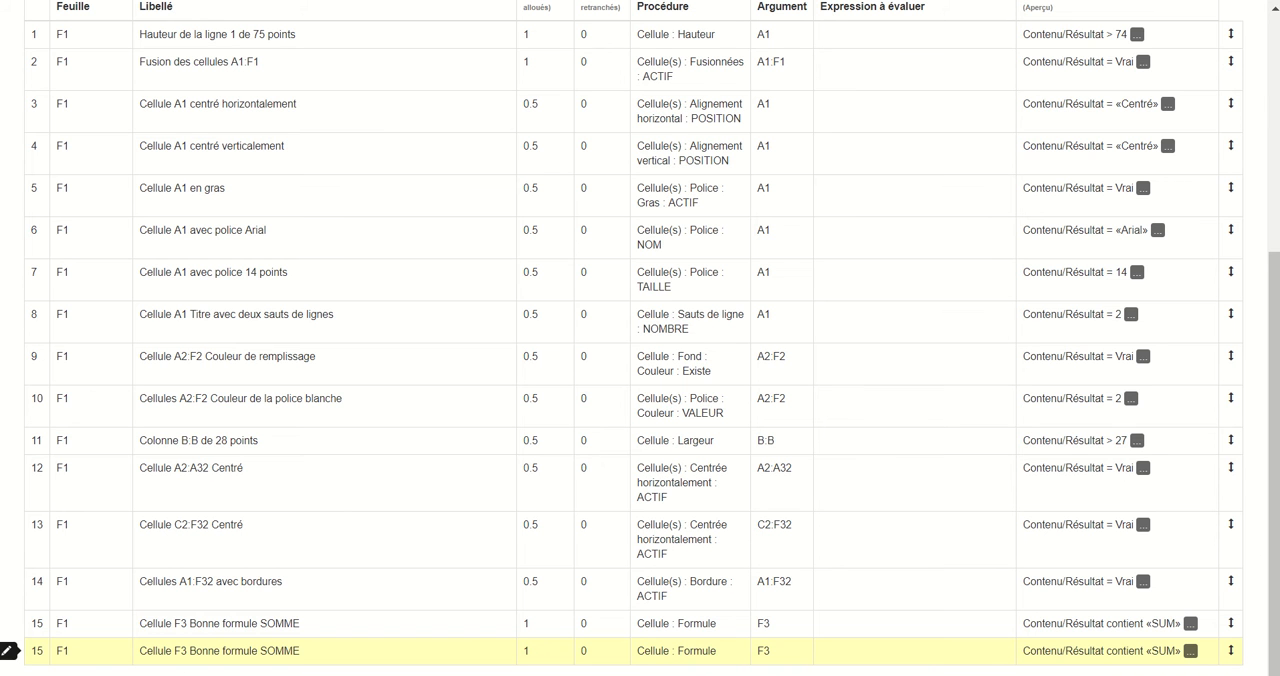
pyautogui.rightClick(252, 648)
pyautogui.click(290, 580)
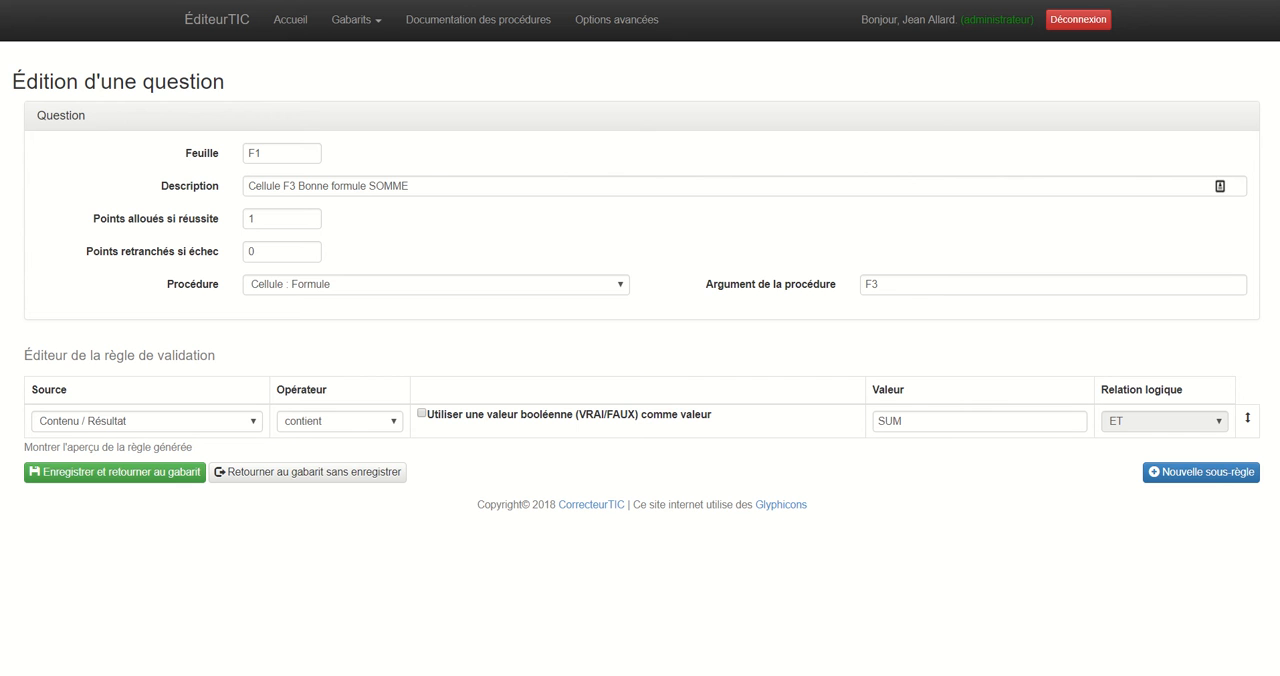
# Change the copy's description to "Cellule F3 Bon résultat" and its procedure to Cellule : Calculer une expression Excel.
pyautogui.click(316, 186)
pyautogui.moveTo(316, 186); pyautogui.dragTo(408, 186)
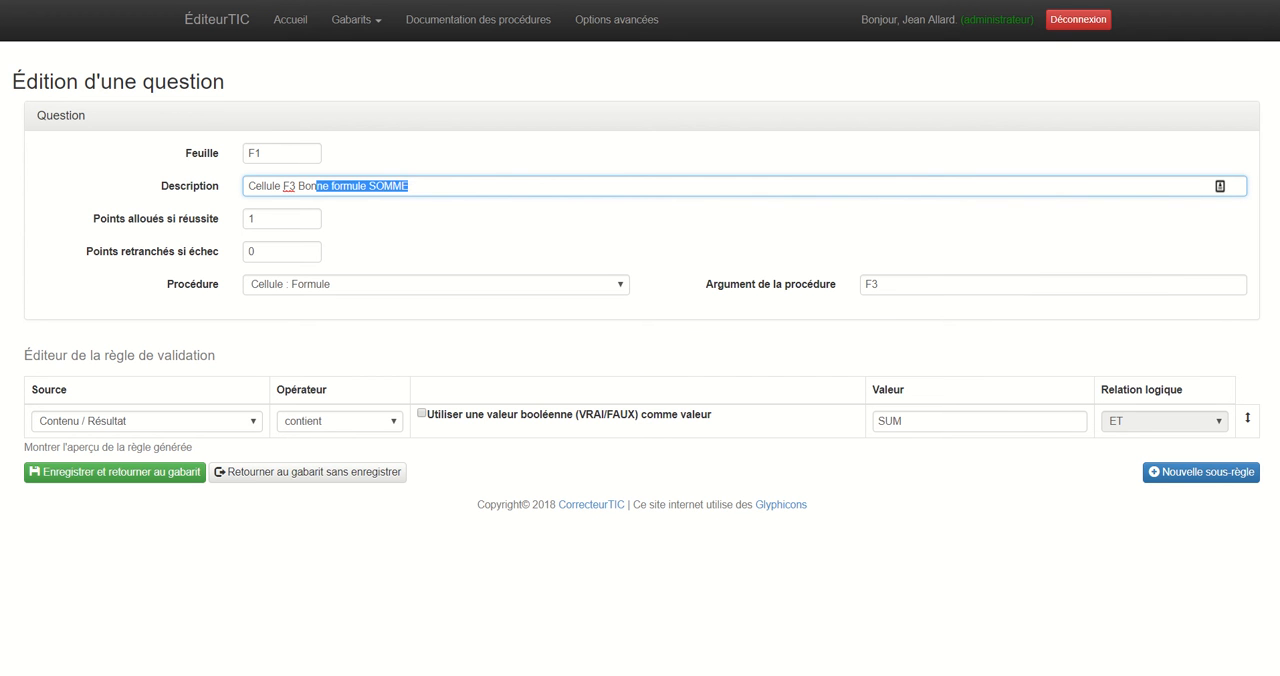
pyautogui.write('r')
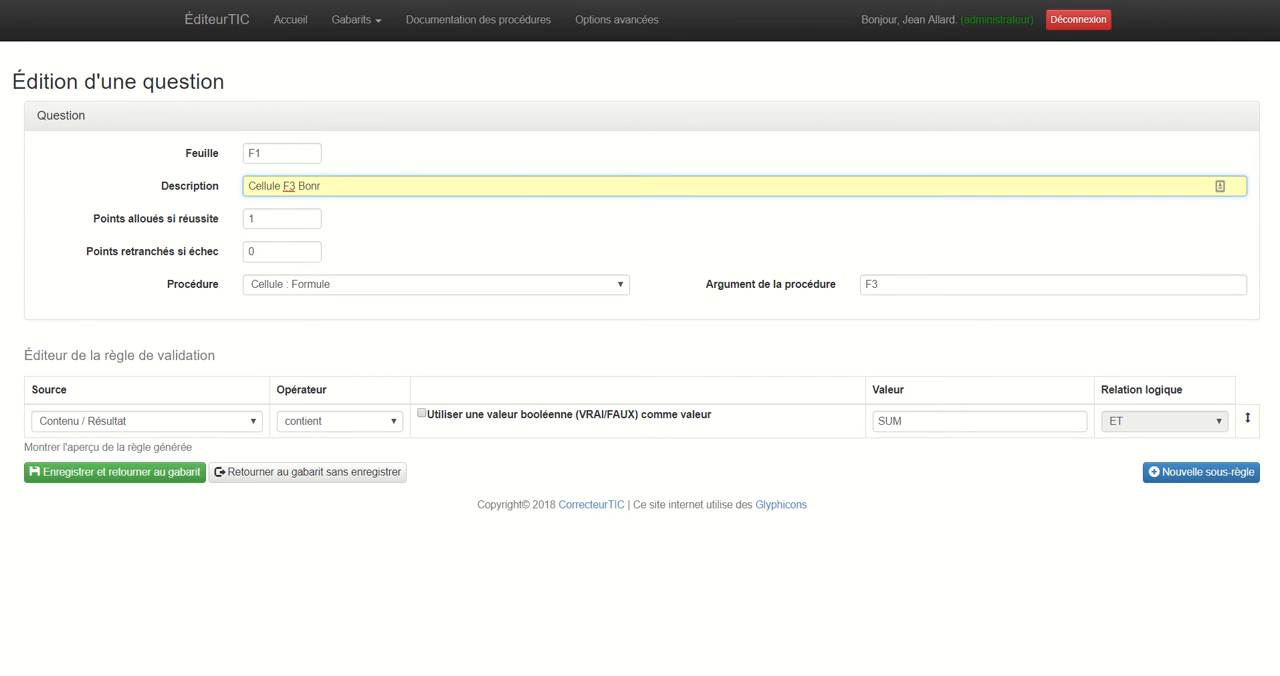
pyautogui.write('ésultat')
pyautogui.click(305, 186)
pyautogui.click(430, 284)
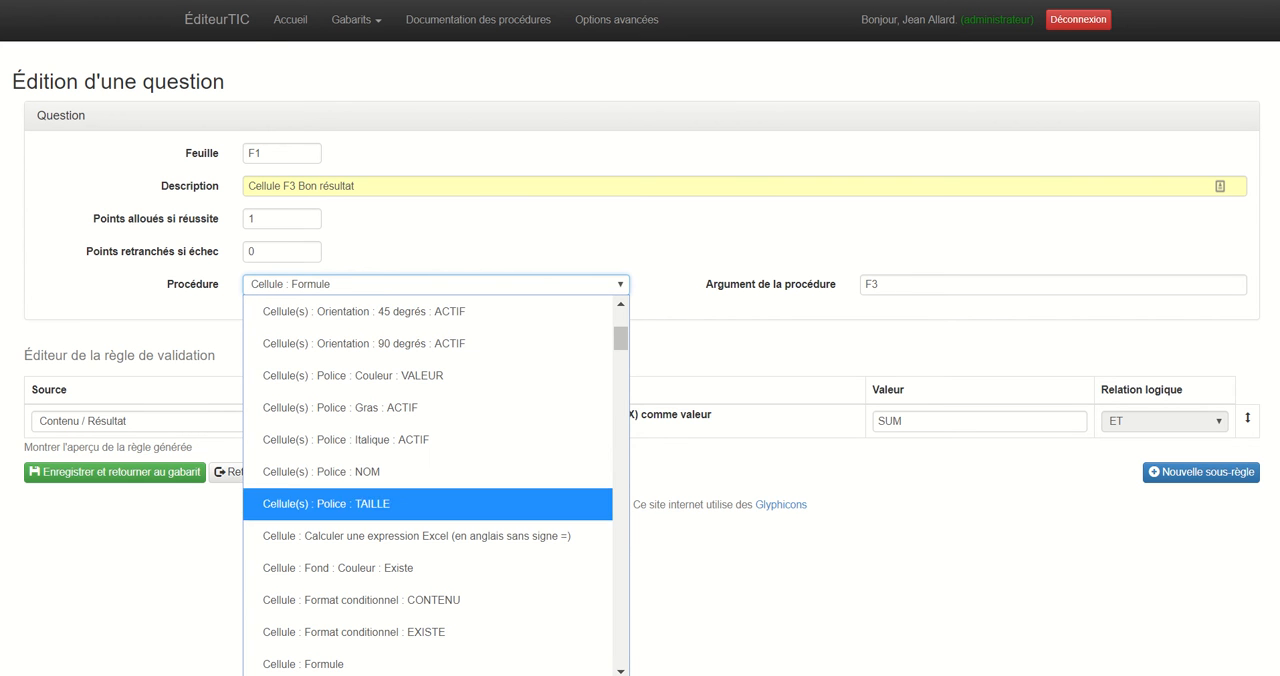
pyautogui.click(415, 535)
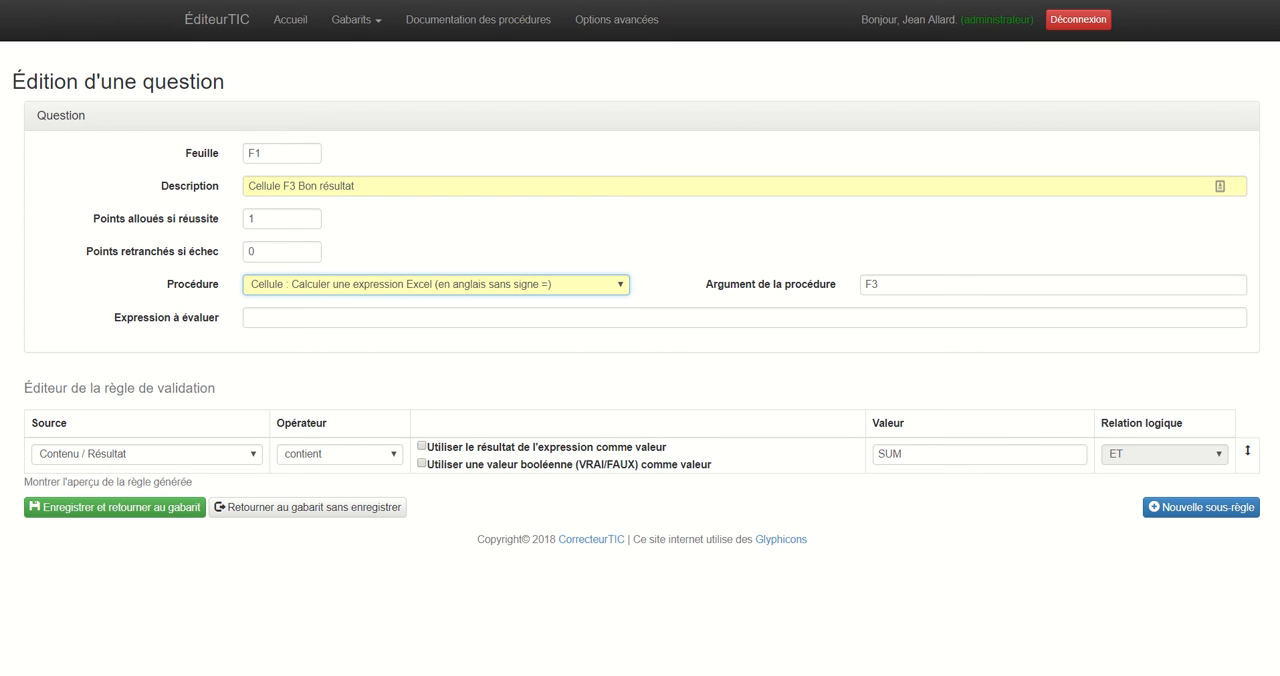
# Enter F3=SUM(B3:D3) as the question's expression to evaluate.
pyautogui.click(400, 318)
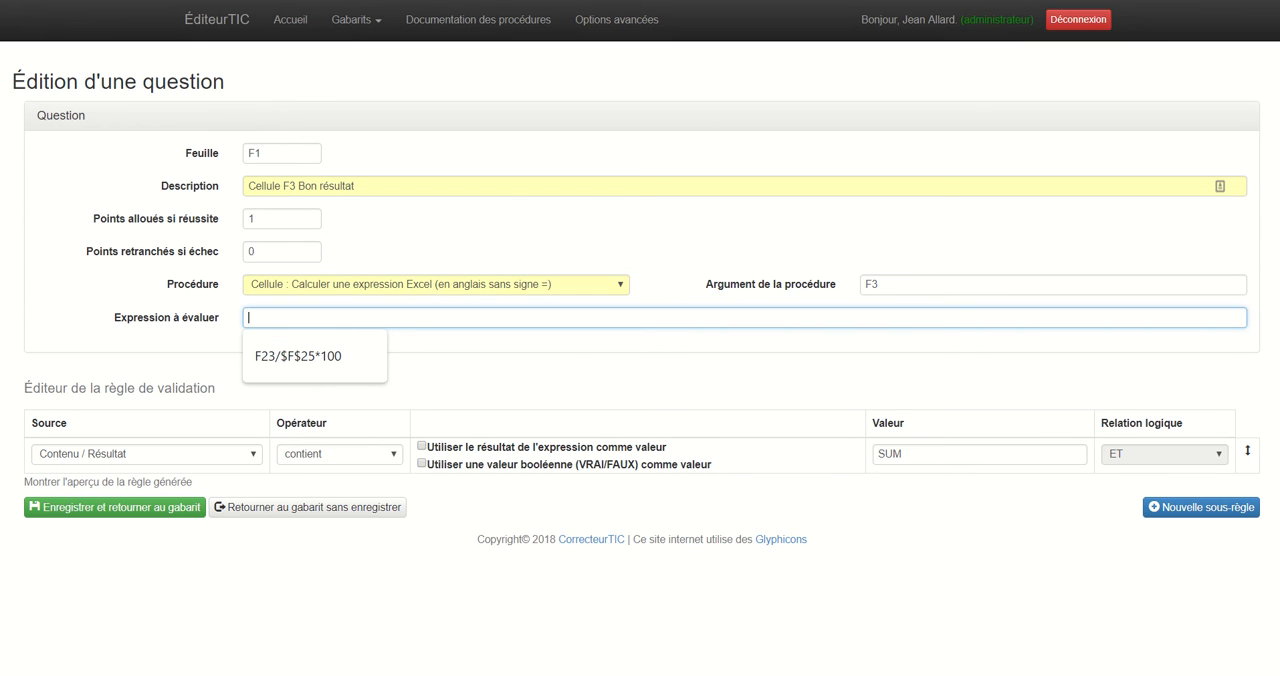
pyautogui.write('f3')
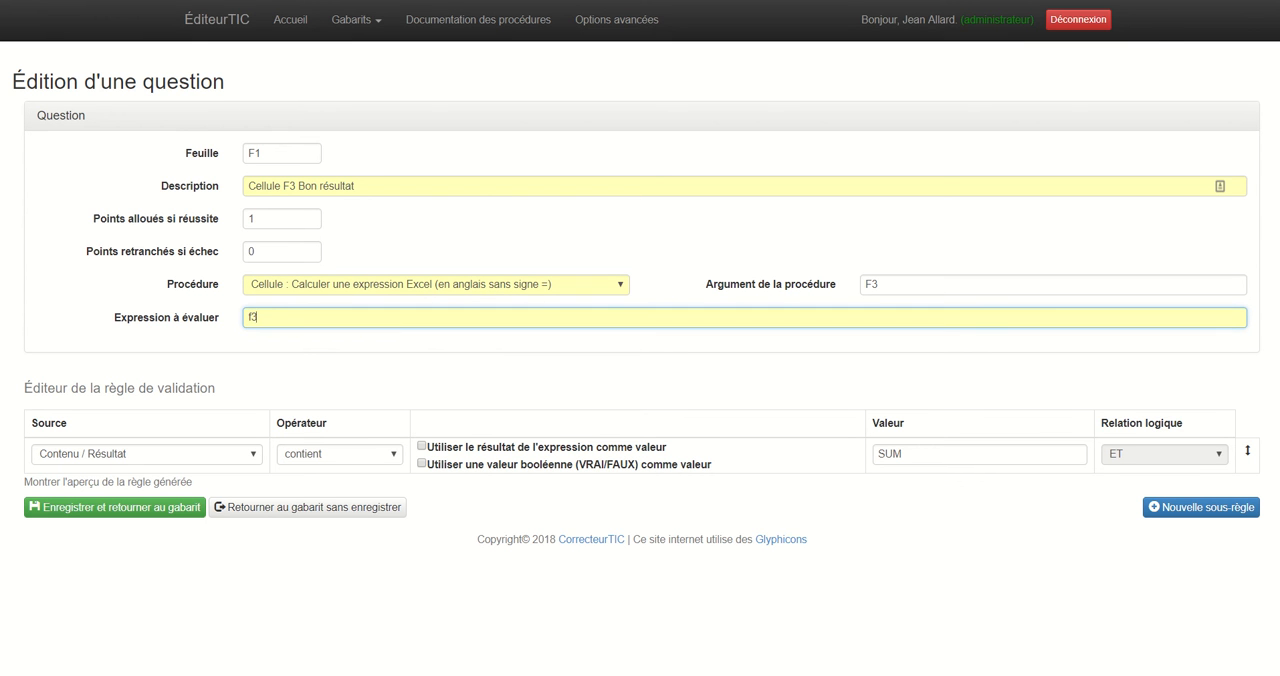
pyautogui.write('=SUM(B#:D#')
pyautogui.press('BackSpace')
pyautogui.write('3')
pyautogui.moveTo(303, 317); pyautogui.dragTo(297, 317)
pyautogui.click(302, 317)
pyautogui.press('BackSpace')
pyautogui.write('3')
pyautogui.write(')')
pyautogui.write('F')
# Clear the text value SUM from the validation rule and use the Boolean value Vrai instead.
pyautogui.doubleClick(889, 454)
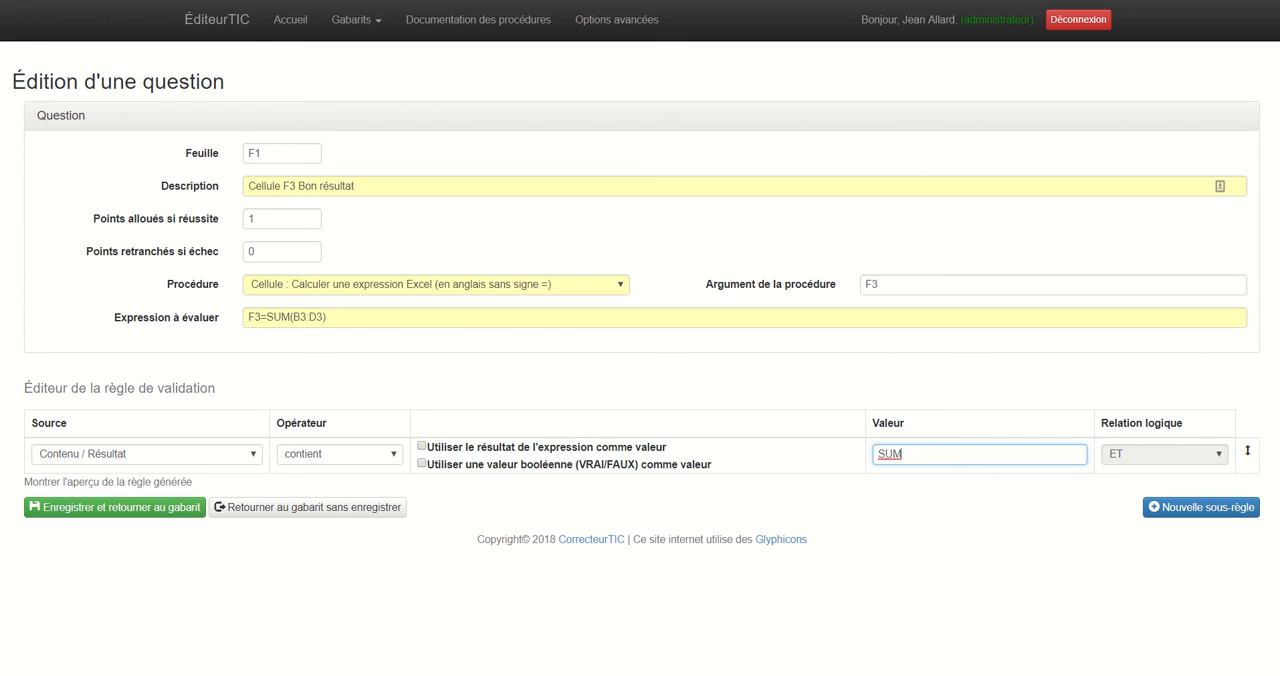
pyautogui.press('BackSpace')
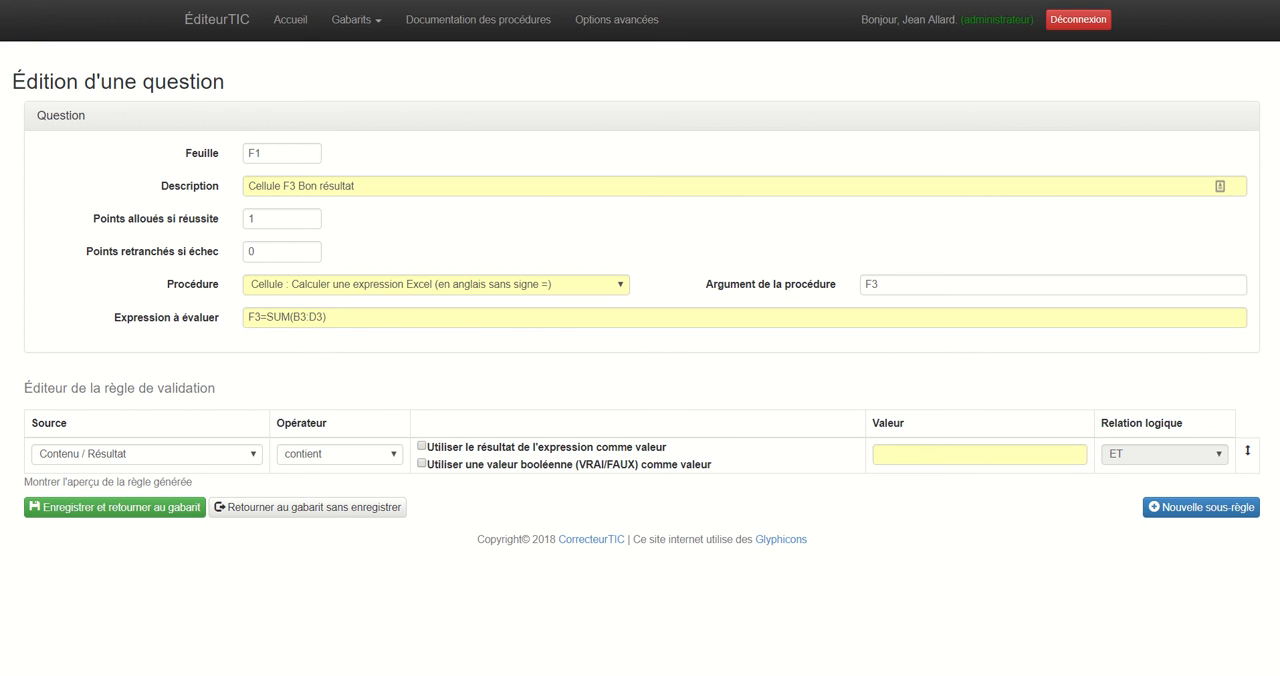
pyautogui.click(422, 463)
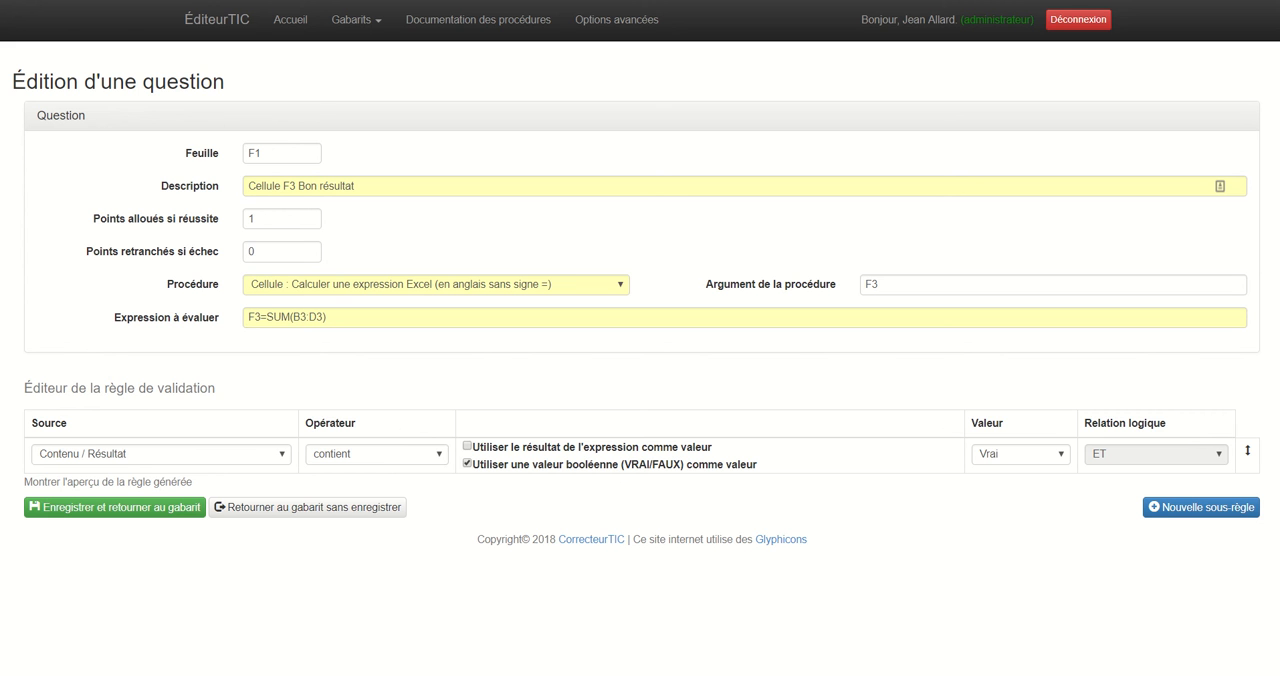
# Check the formula of cell F3 in the Excel workbook and correct the question's expression to F3=SUM(C3:E3).
pyautogui.hotkey('alt', 'Tab')
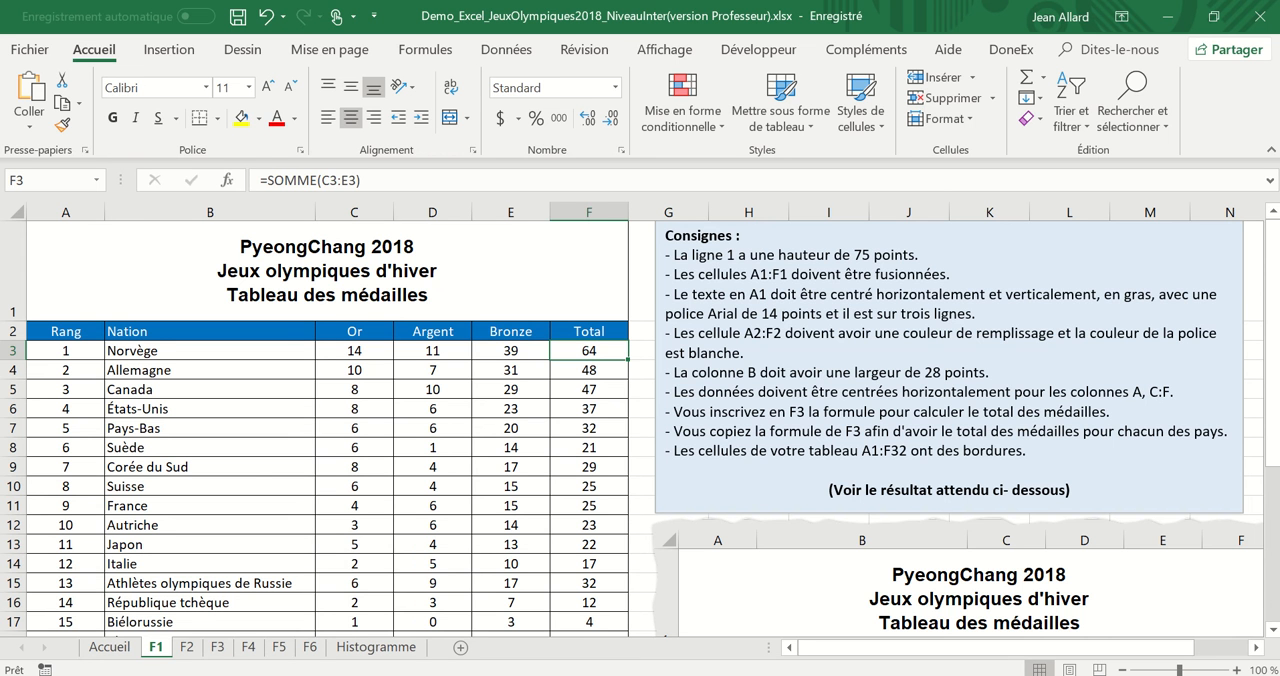
pyautogui.hotkey('alt', 'Tab')
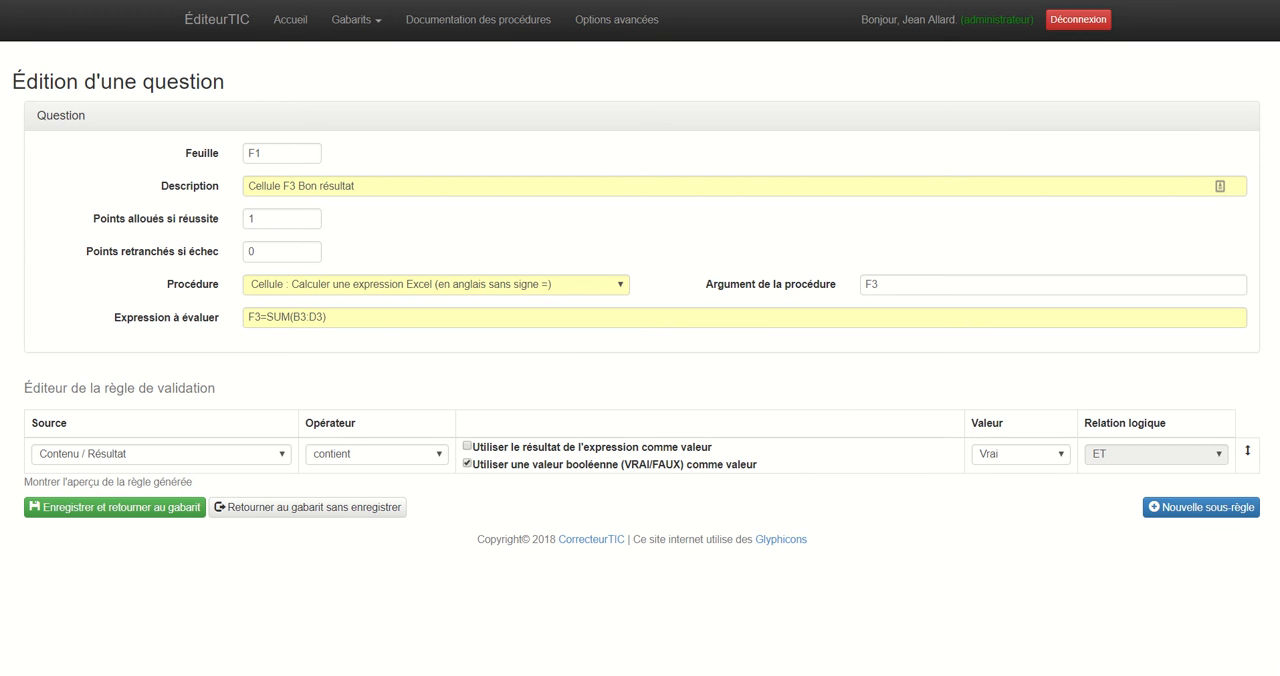
pyautogui.moveTo(300, 317); pyautogui.dragTo(293, 317)
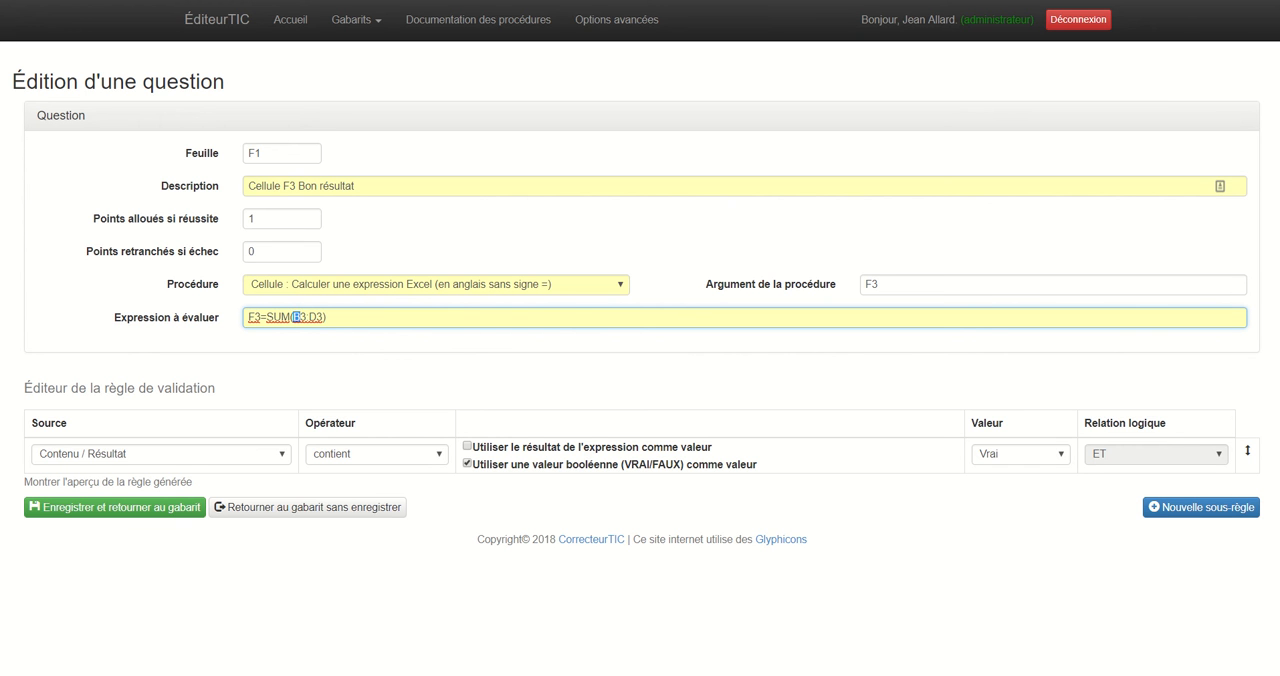
pyautogui.write('C')
pyautogui.moveTo(318, 317); pyautogui.dragTo(309, 317)
pyautogui.write('E')
# Set the validation rule's operator to = and save the question to the template.
pyautogui.click(377, 454)
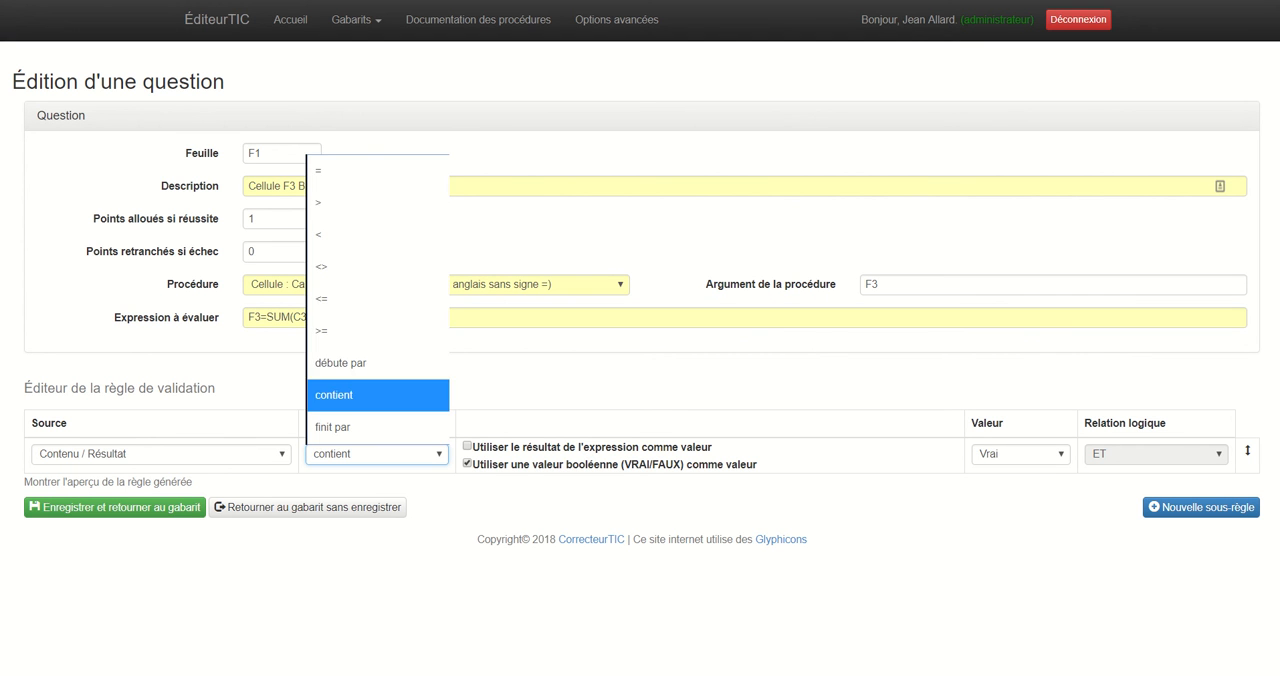
pyautogui.press('Return')
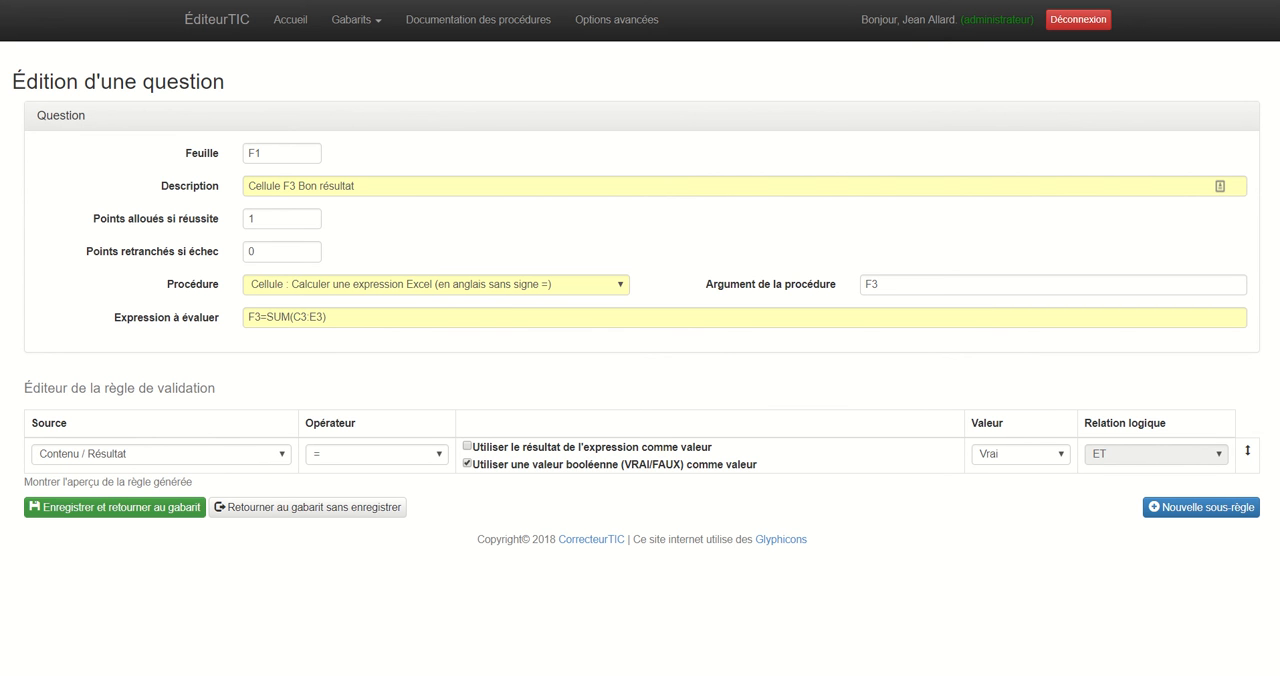
pyautogui.click(115, 507)
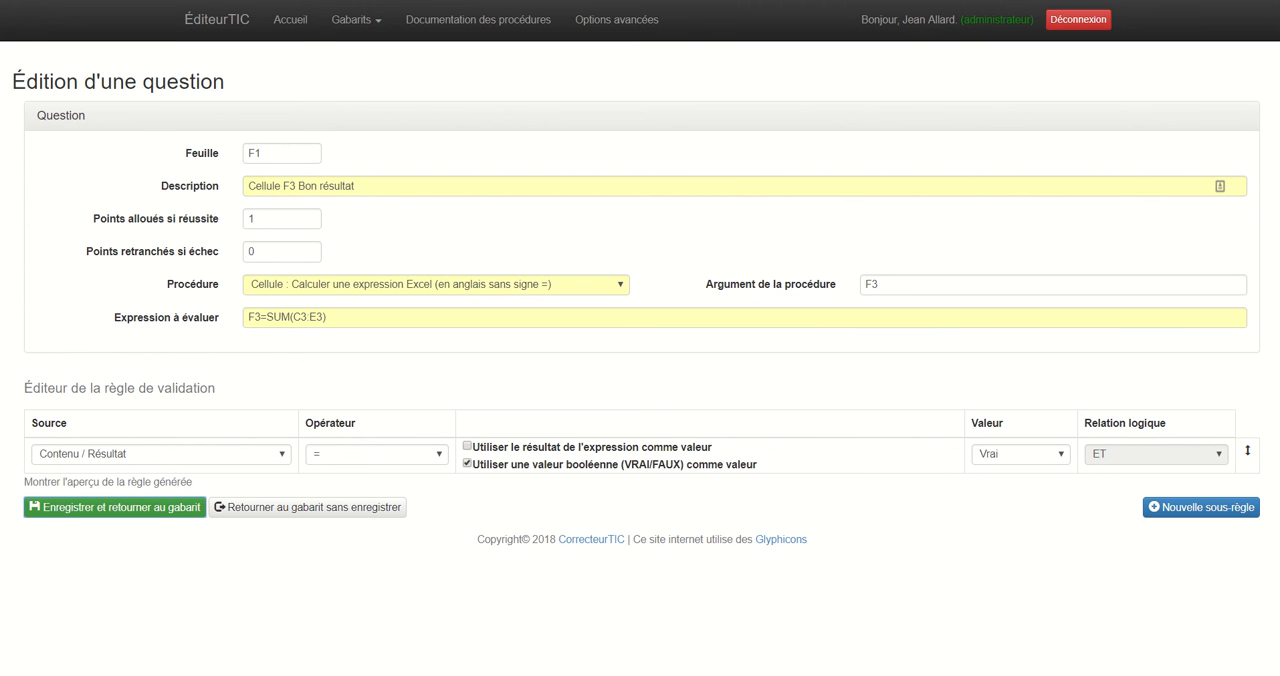
# Duplicate the question "Cellule F3 Bon résultat" below itself and open the copy for editing.
pyautogui.scroll(-5, 640, 340)
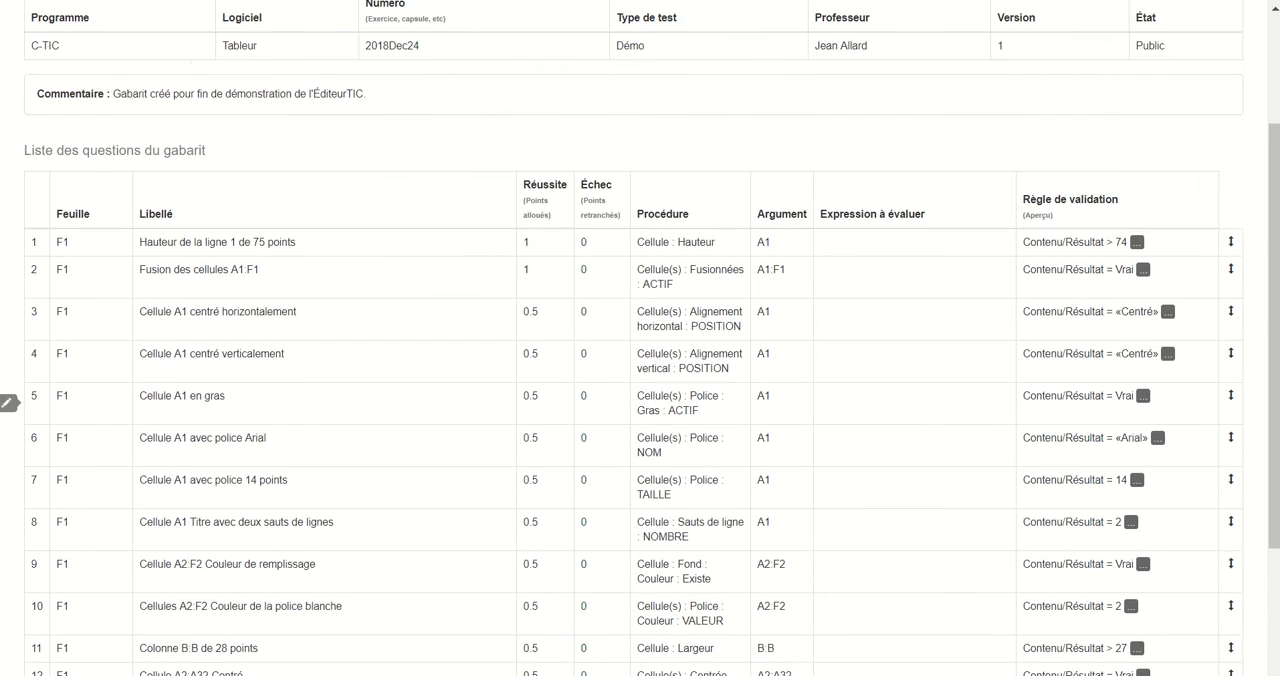
pyautogui.scroll(-1, 640, 340)
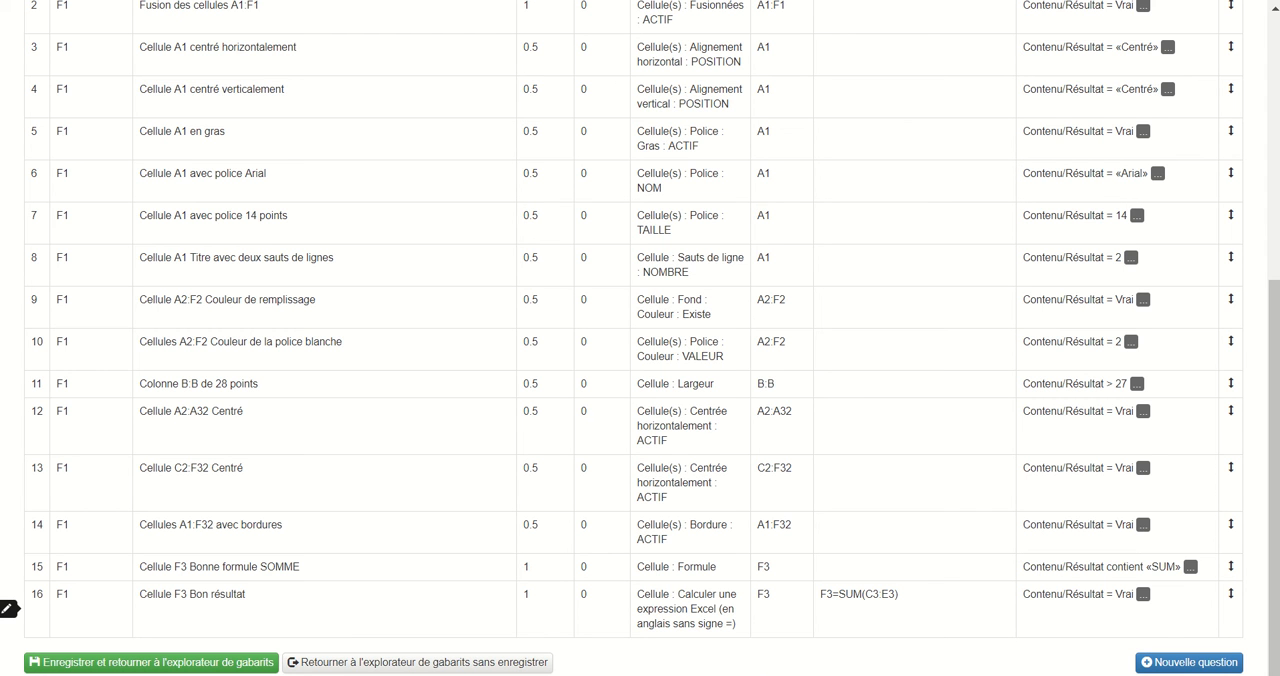
pyautogui.rightClick(186, 595)
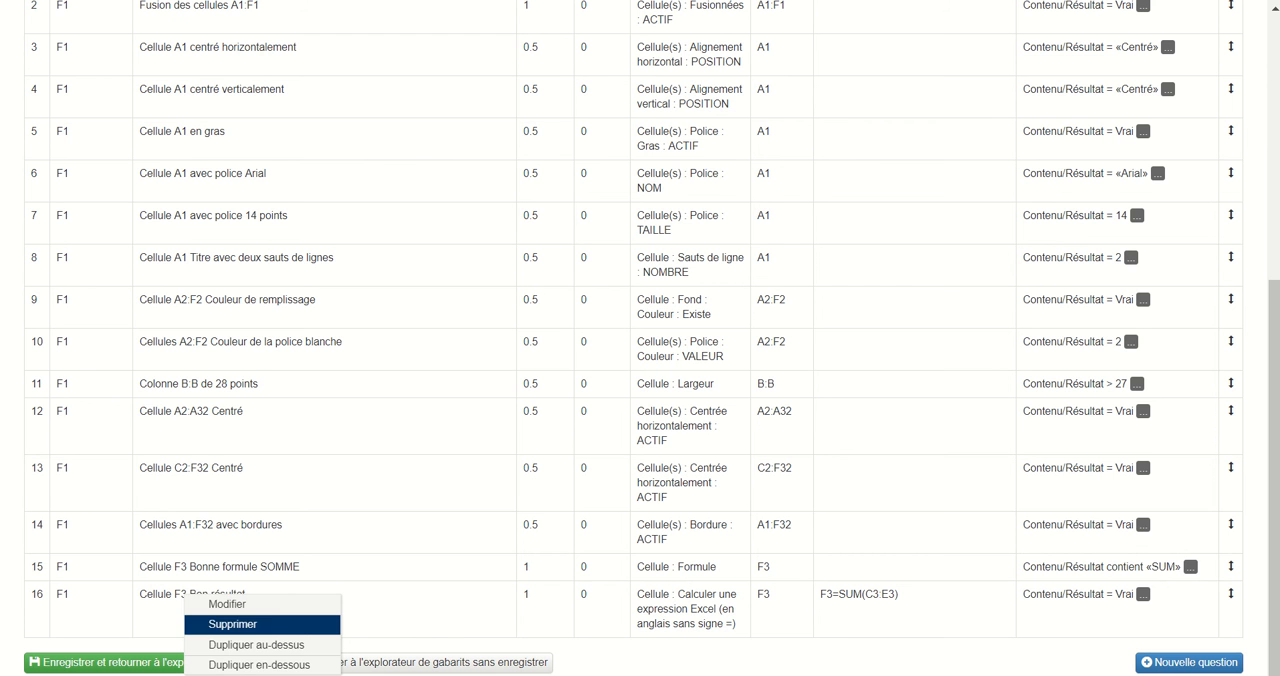
pyautogui.click(259, 665)
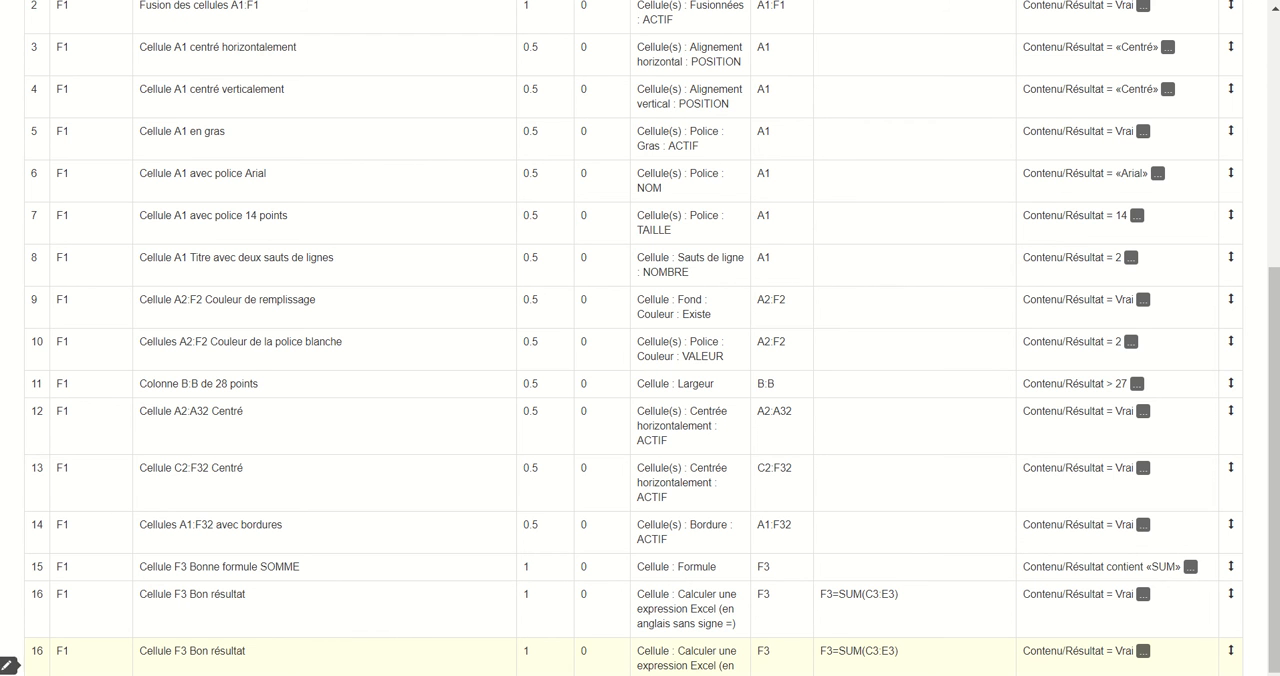
pyautogui.rightClick(213, 644)
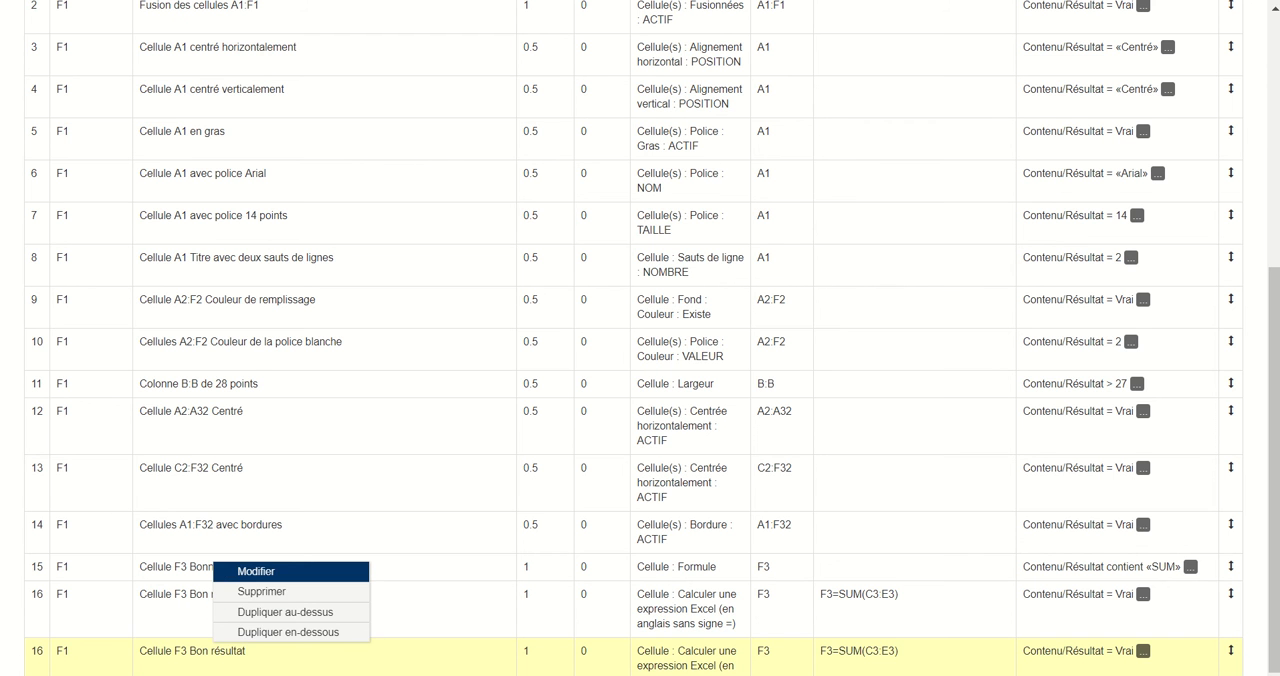
pyautogui.click(256, 571)
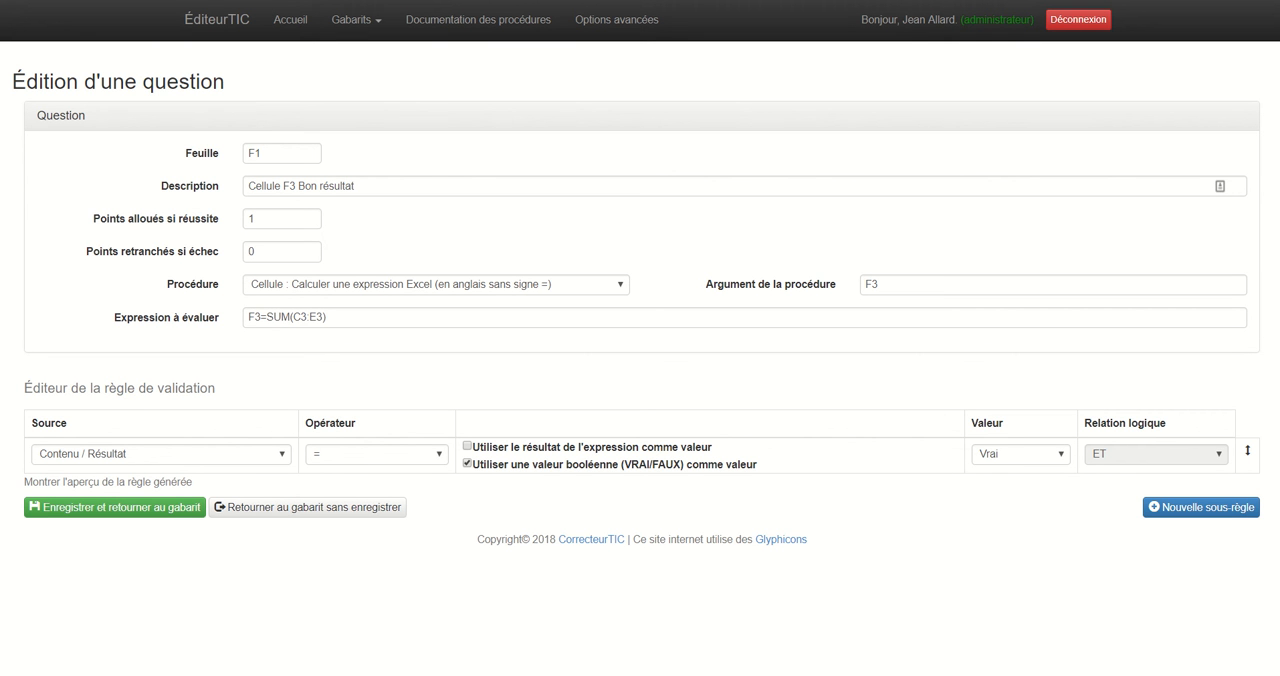
# Change the copy's expression to evaluate to F30=SUM(C30:E30).
pyautogui.click(260, 317)
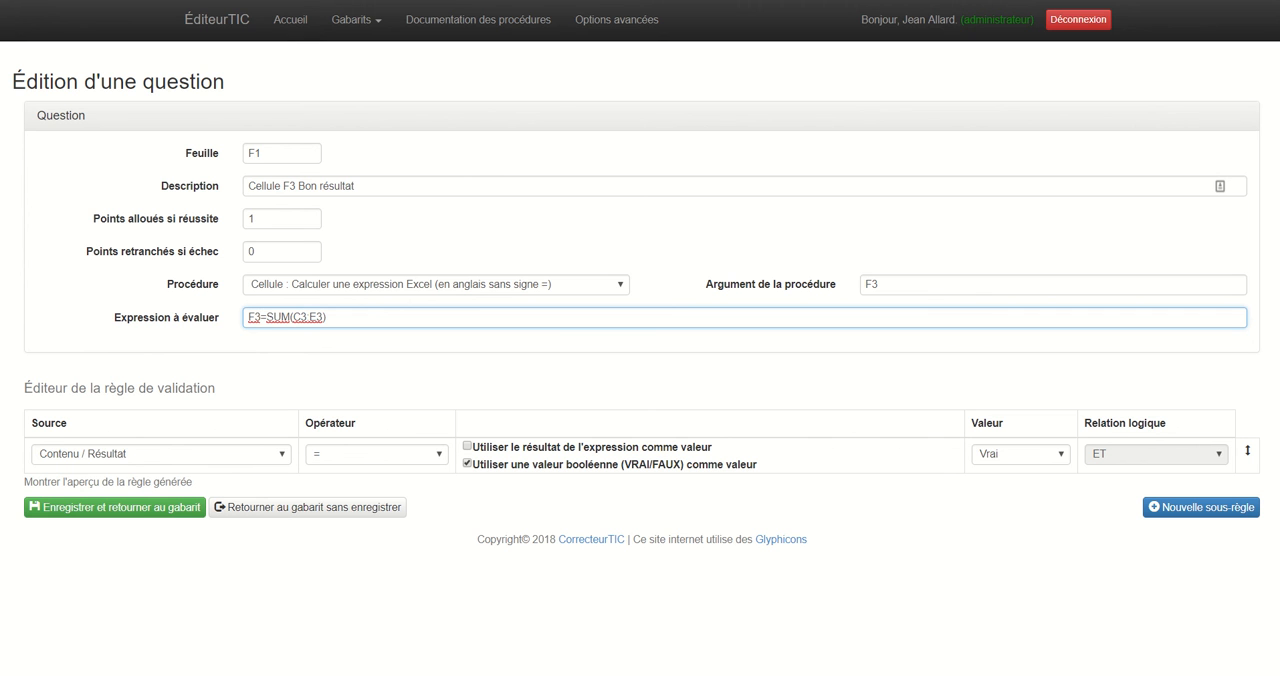
pyautogui.write('0')
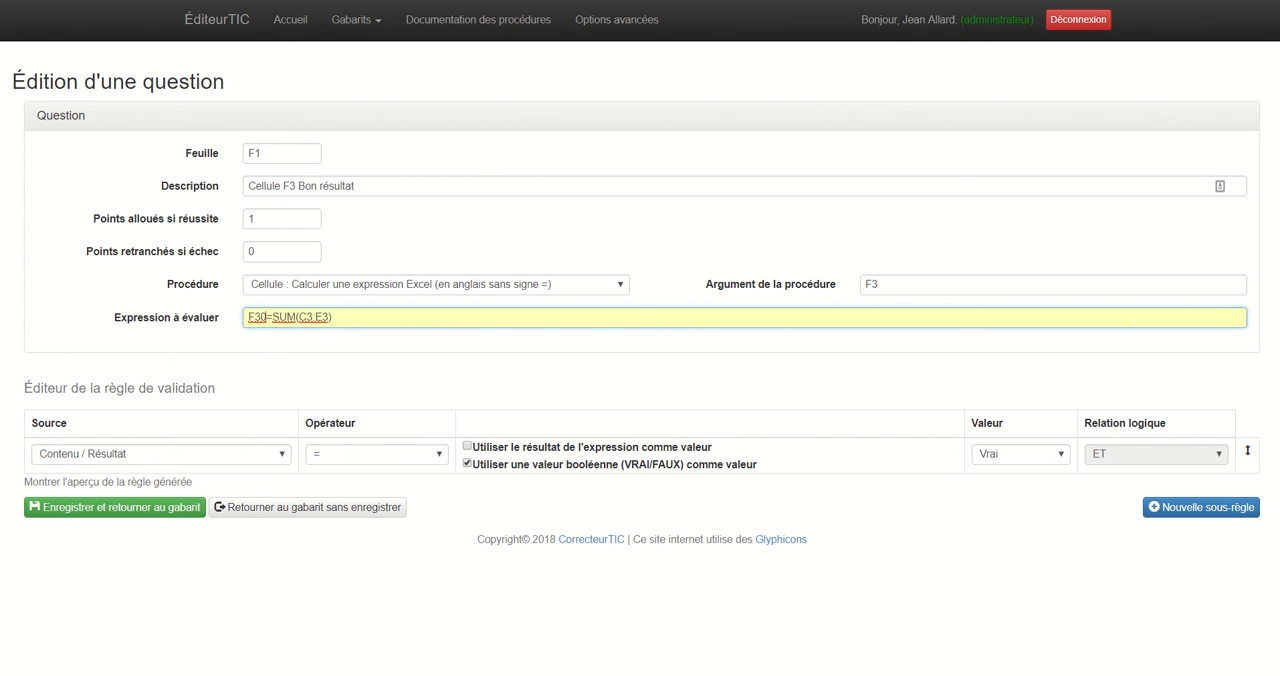
pyautogui.write('0')
pyautogui.write('0')
# Review the medal totals in F3:F32 of the Excel workbook, and save the edited question to the template.
pyautogui.hotkey('alt', 'Tab')
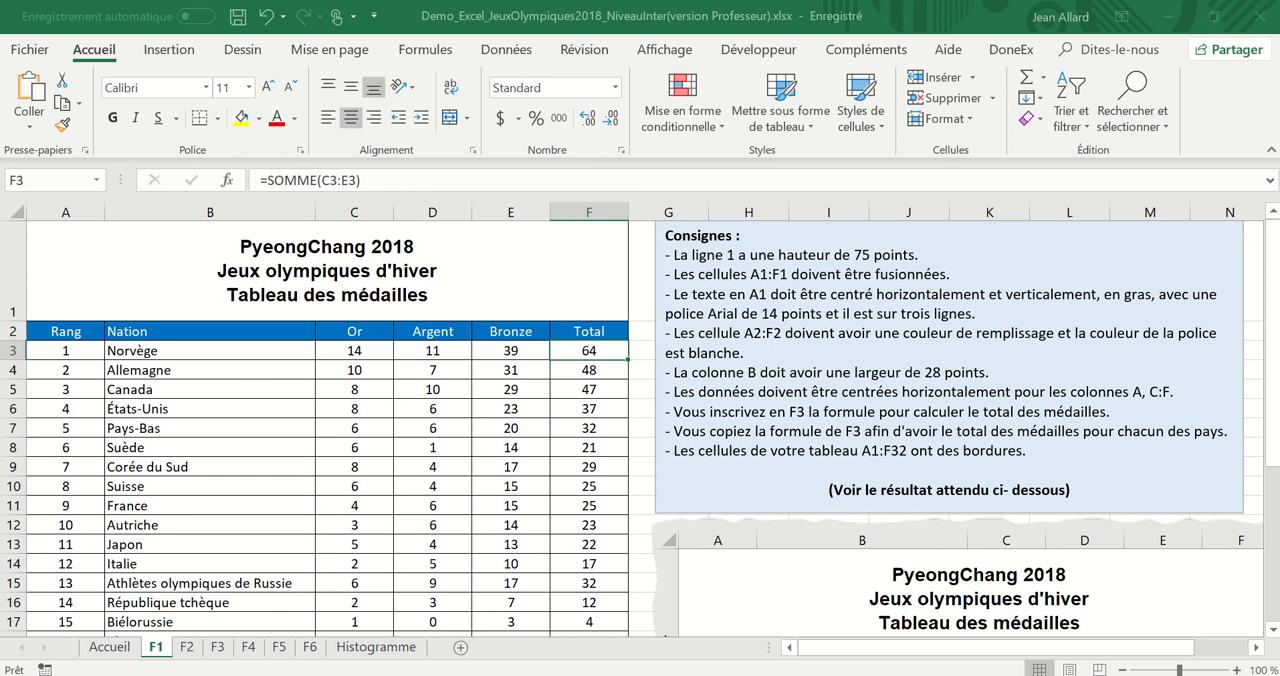
pyautogui.scroll(-4, 640, 428)
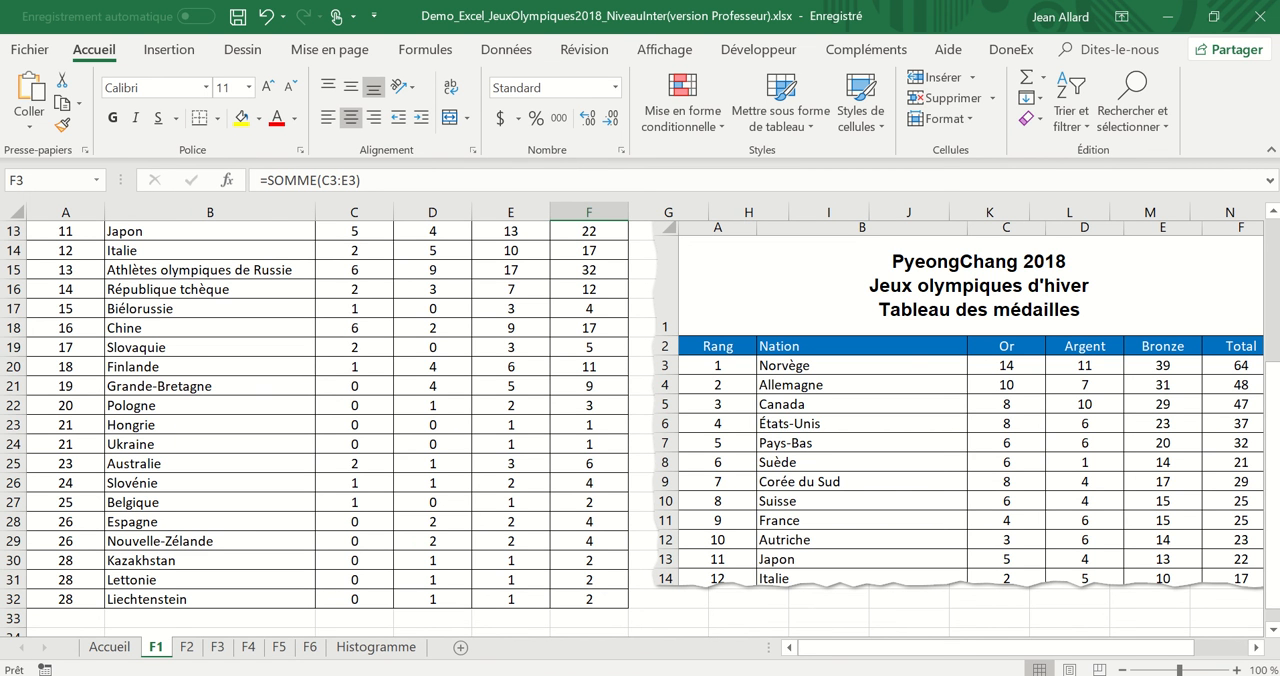
pyautogui.scroll(4, 640, 430)
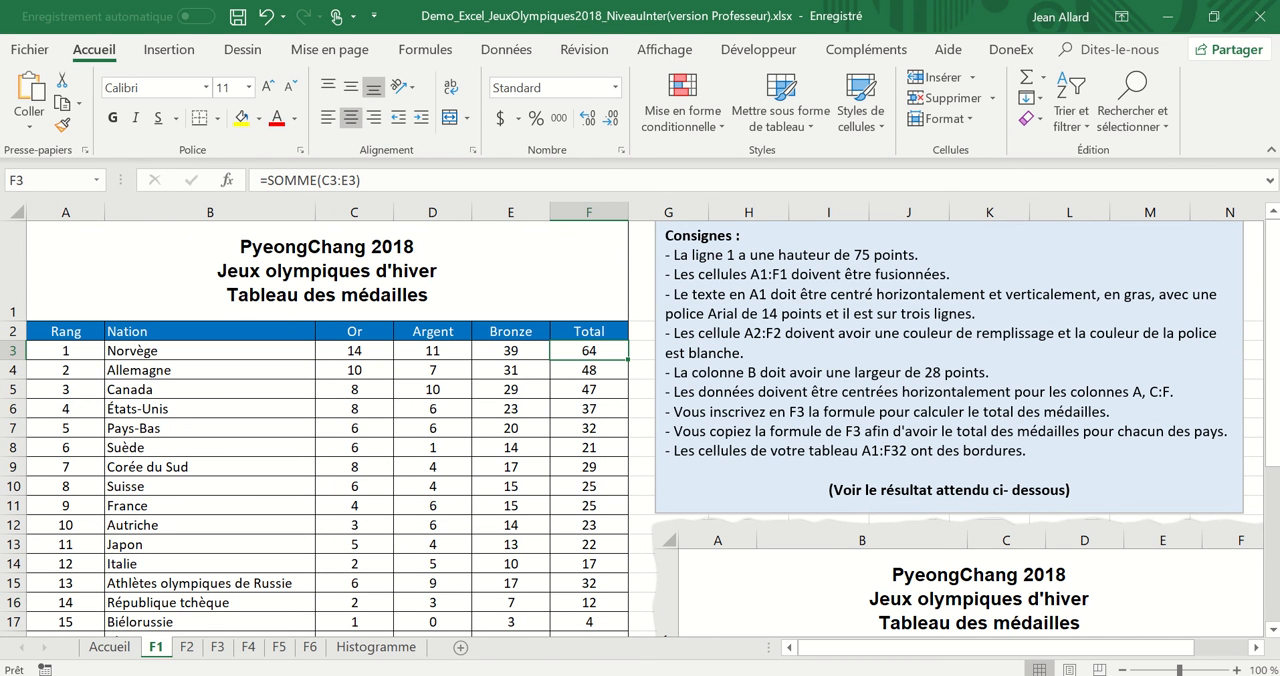
pyautogui.moveTo(589, 350); pyautogui.dragTo(597, 606)
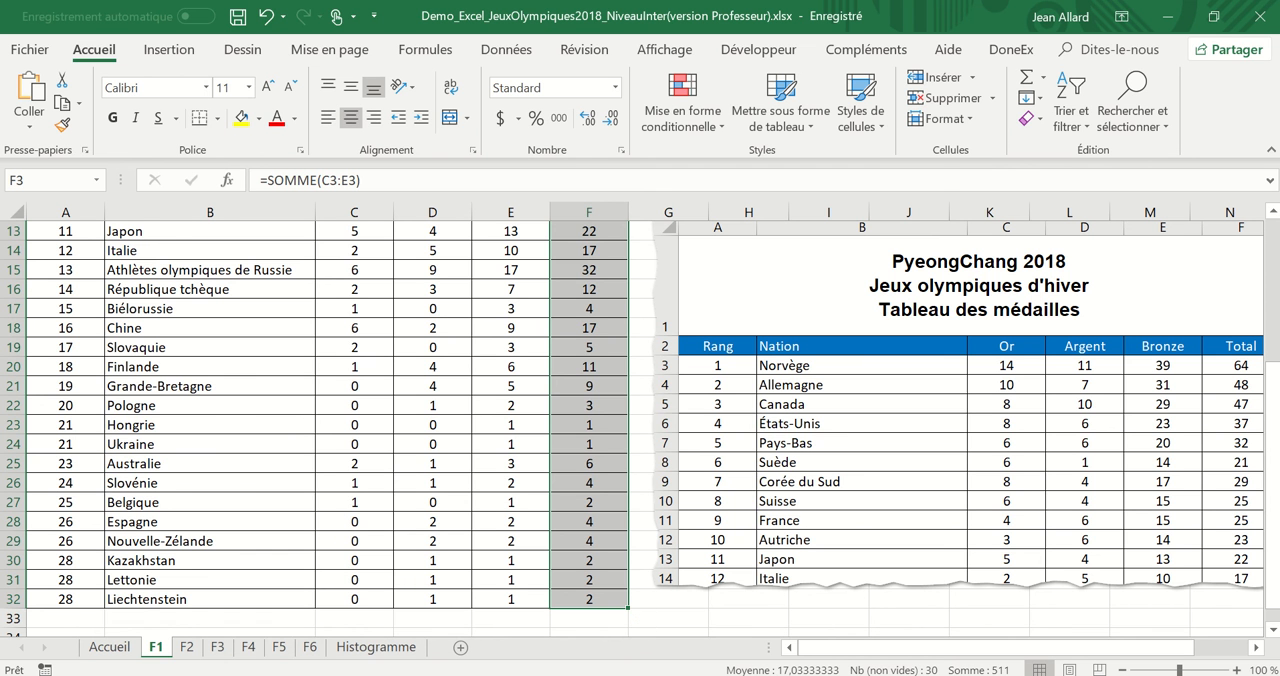
pyautogui.click(340, 317)
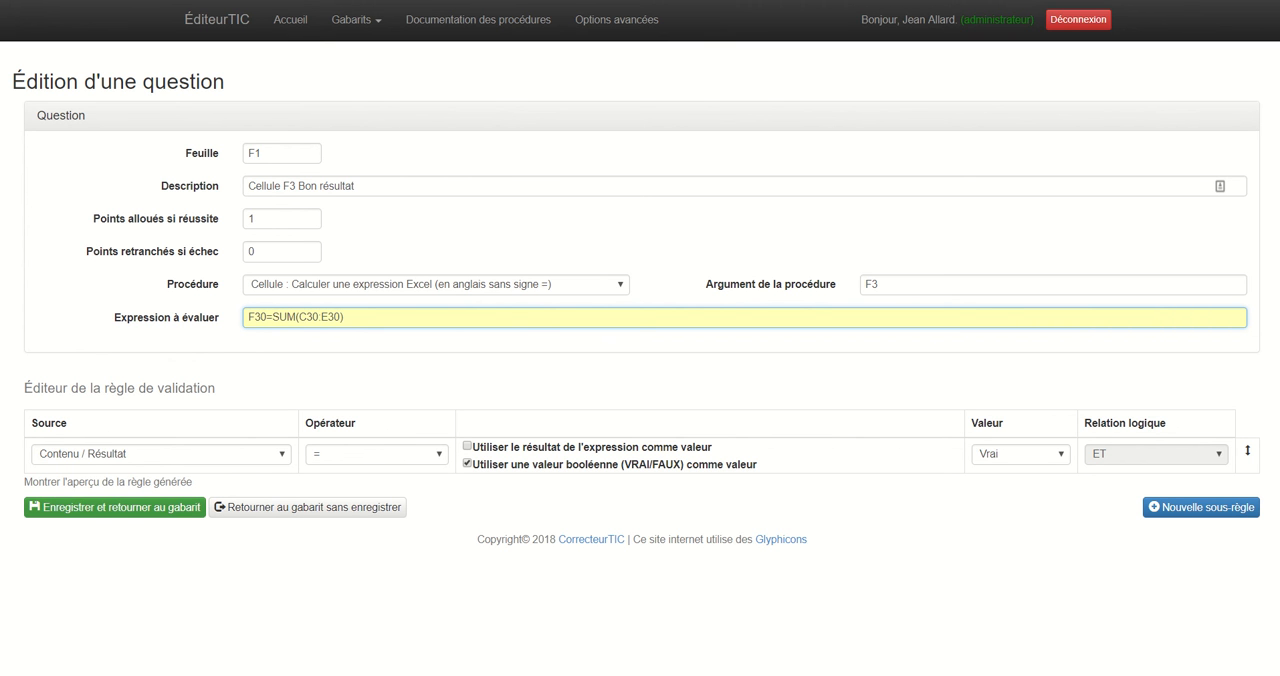
pyautogui.click(115, 507)
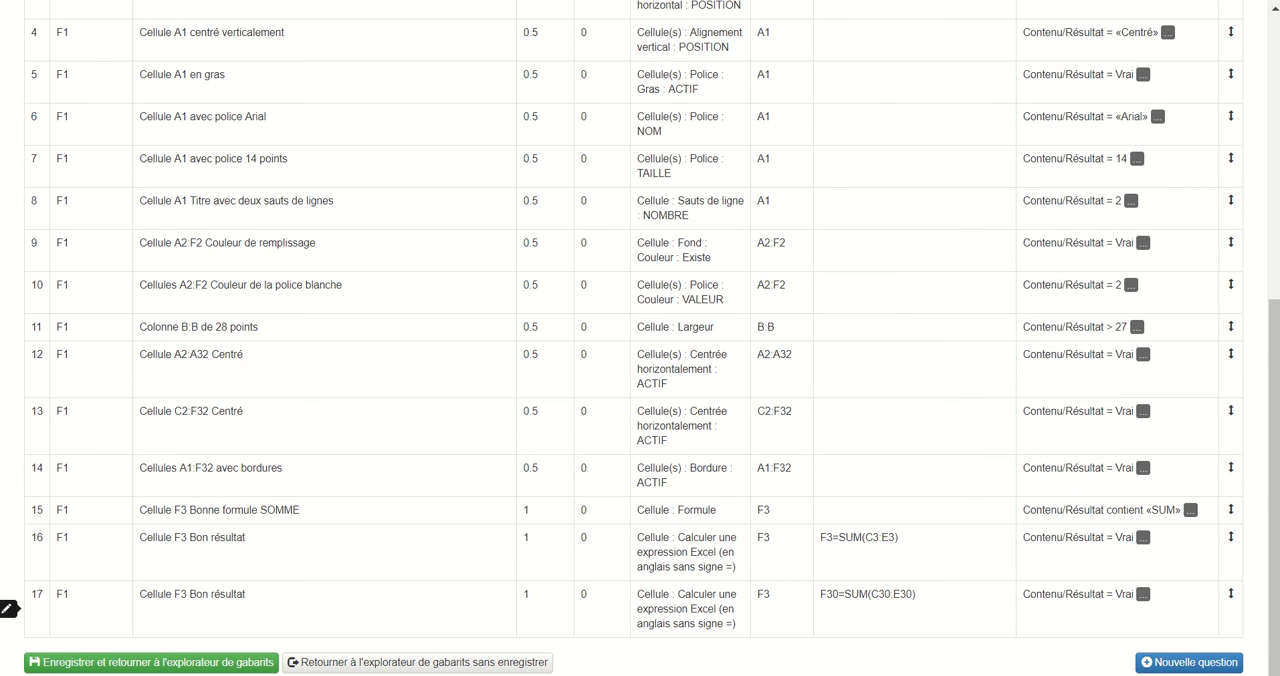
# Change the description of the last question to "Cellule F30 Bon résultat" and save it to the template.
pyautogui.rightClick(210, 597)
pyautogui.click(240, 605)
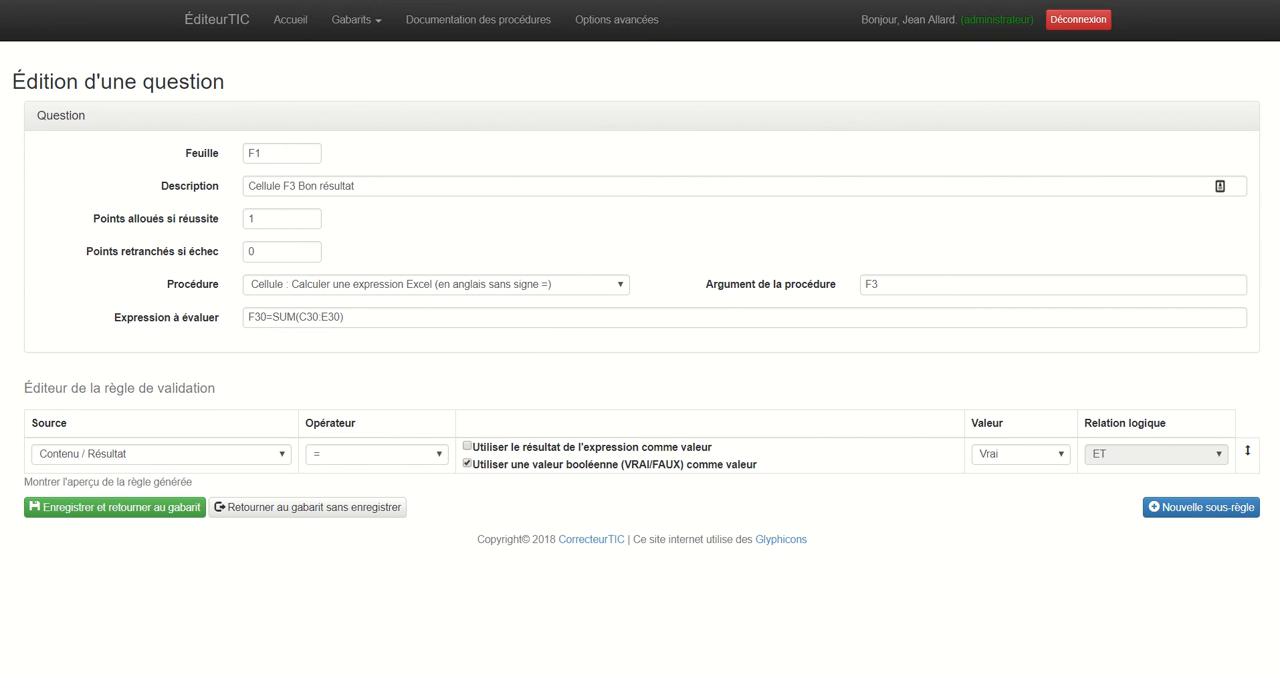
pyautogui.click(270, 186)
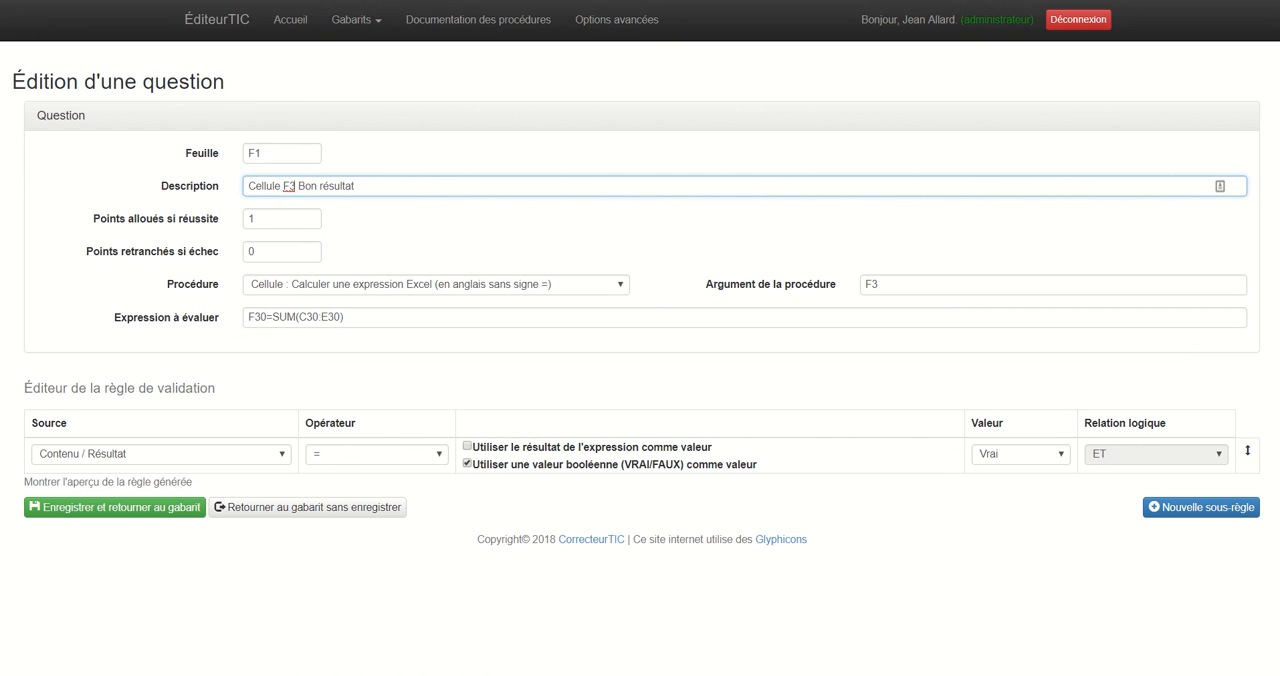
pyautogui.write('0')
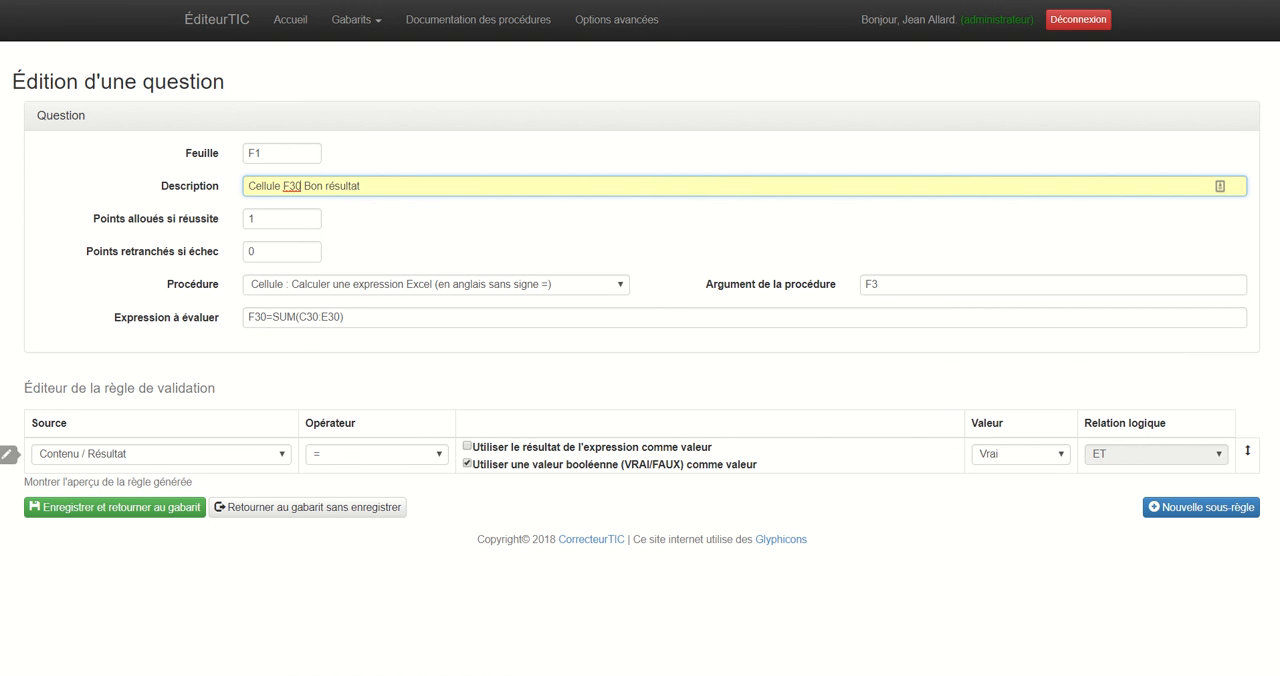
pyautogui.click(115, 507)
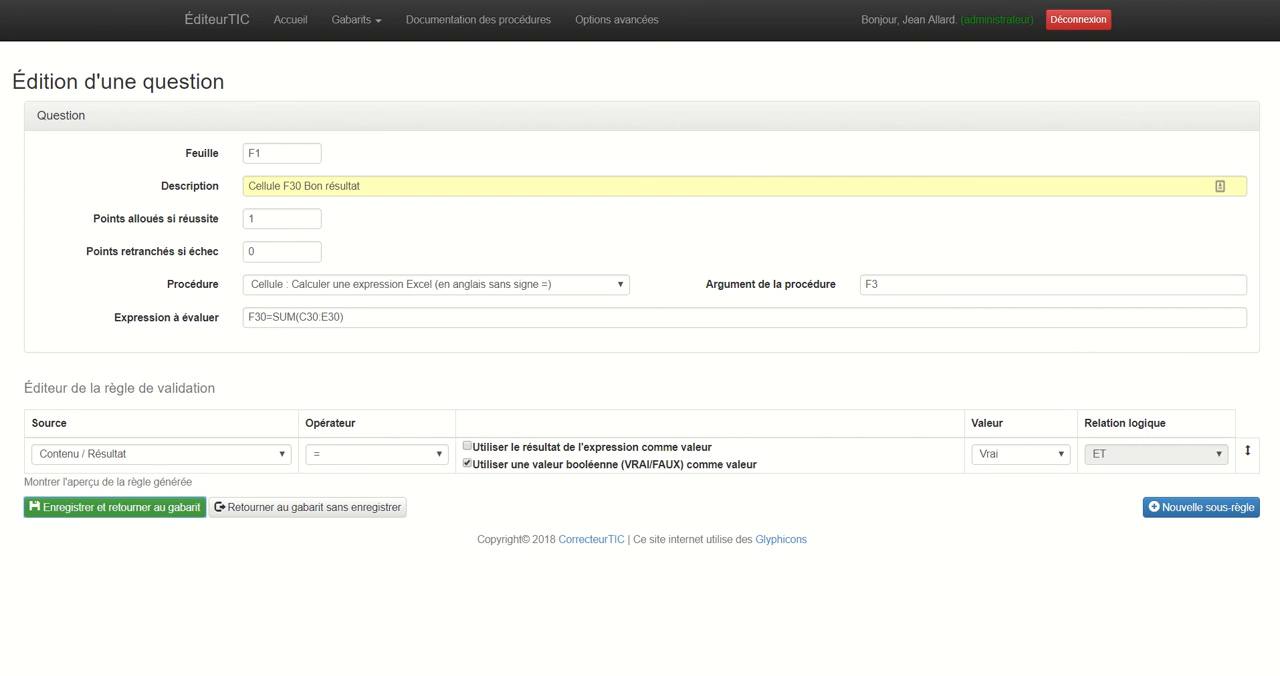
# Move the question "Cellules A1:F32 avec bordures" to the end of the list and save the template, returning to the template explorer.
pyautogui.scroll(-6, 115, 472)
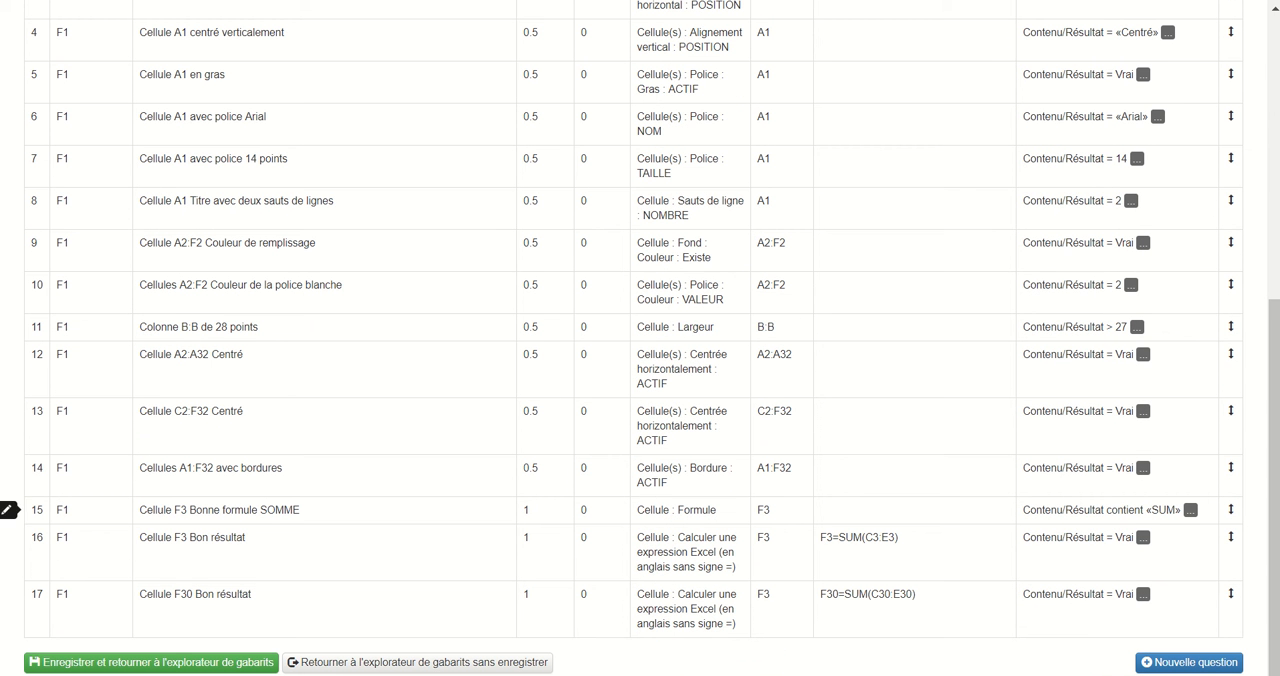
pyautogui.moveTo(1190, 510)
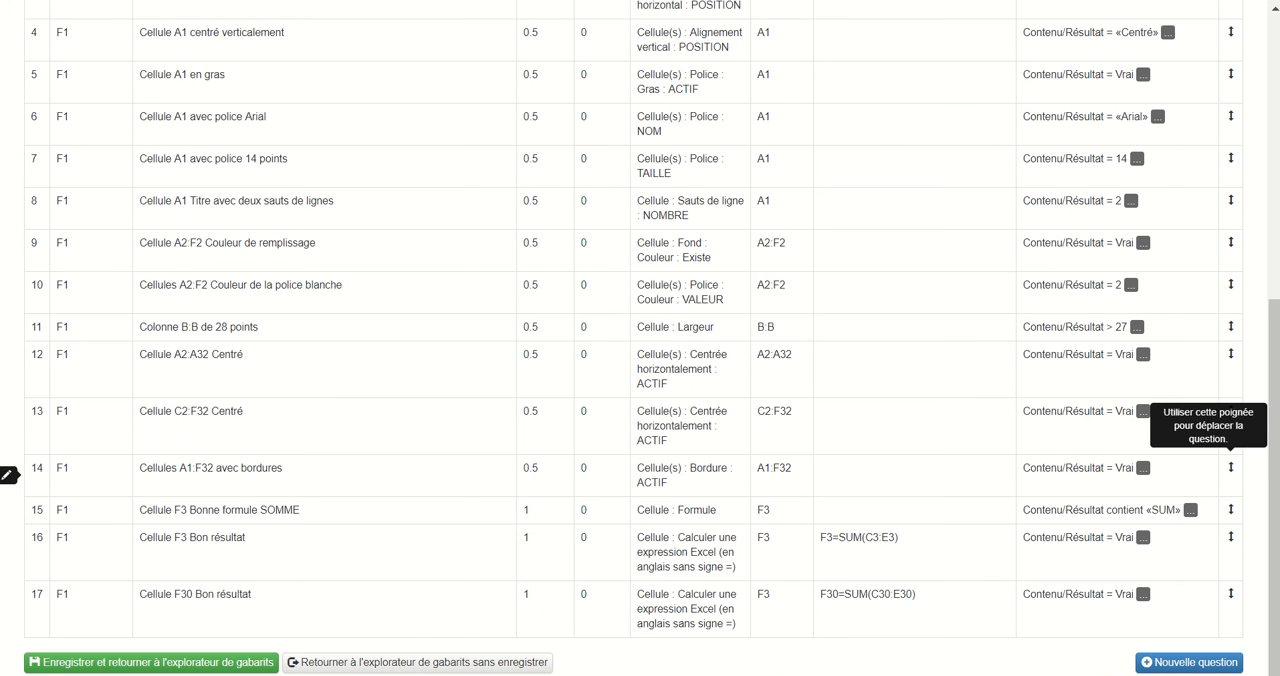
pyautogui.moveTo(1231, 467); pyautogui.dragTo(1225, 570)
pyautogui.moveTo(613, 570); pyautogui.dragTo(623, 617)
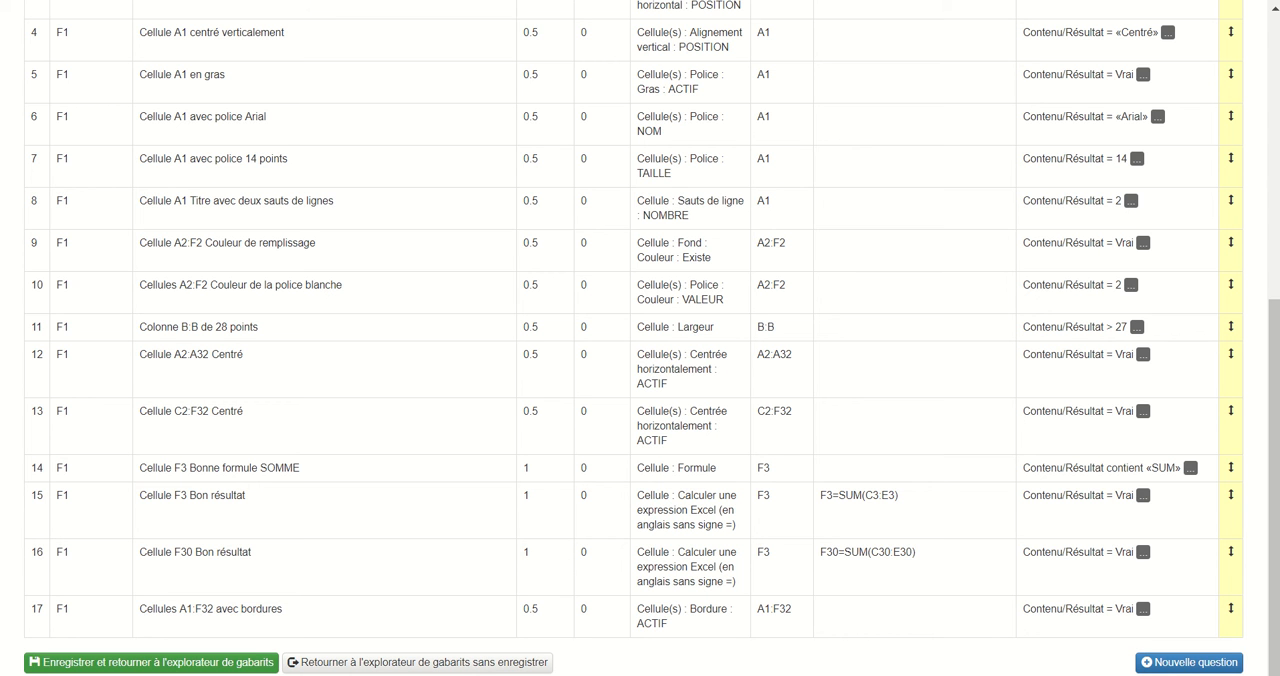
pyautogui.click(151, 663)
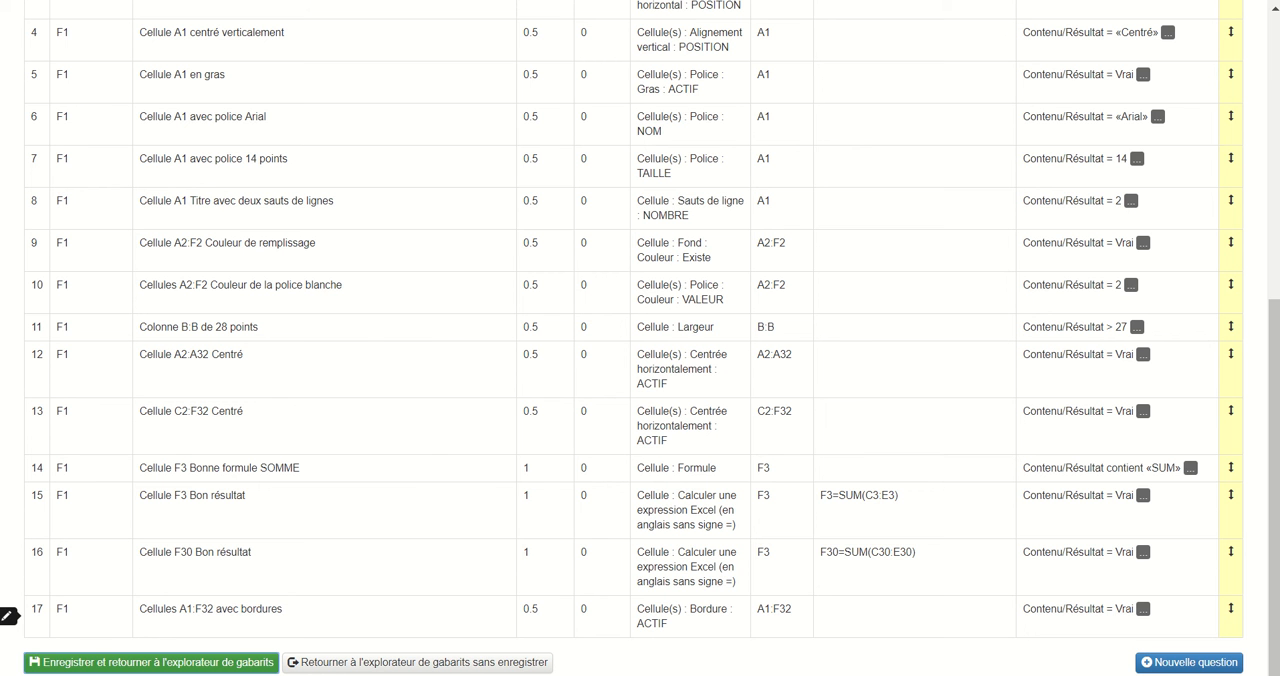
pyautogui.click(151, 663)
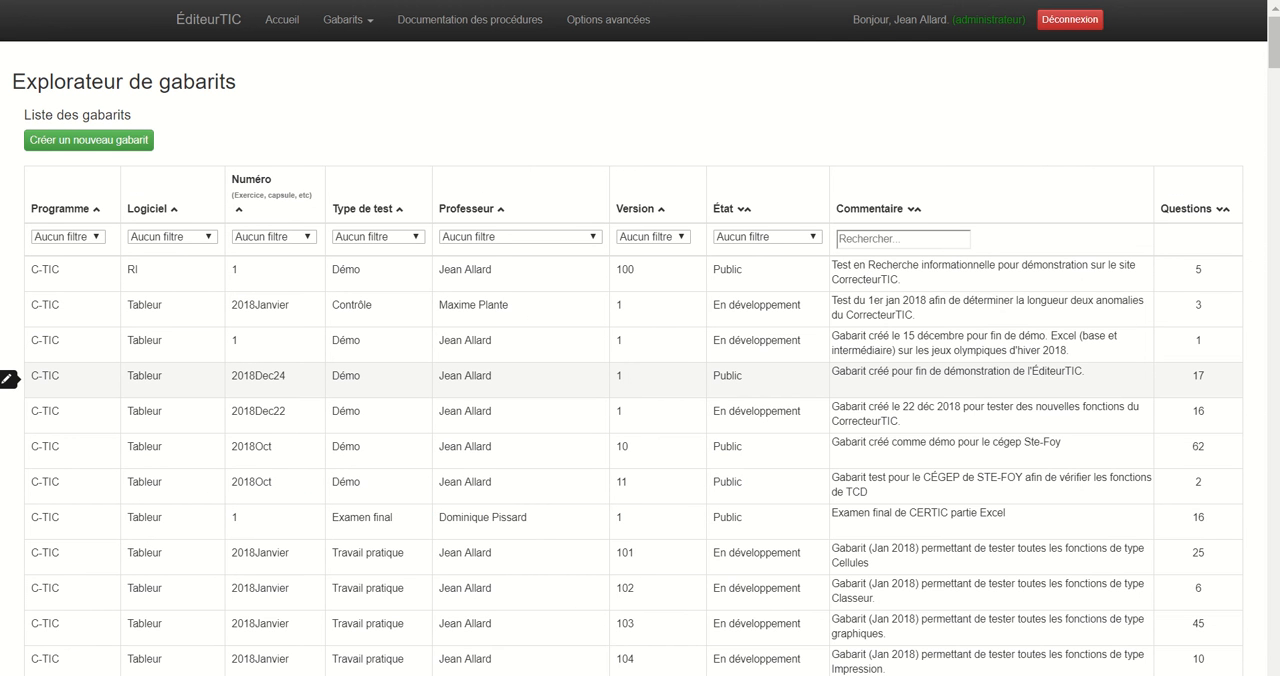